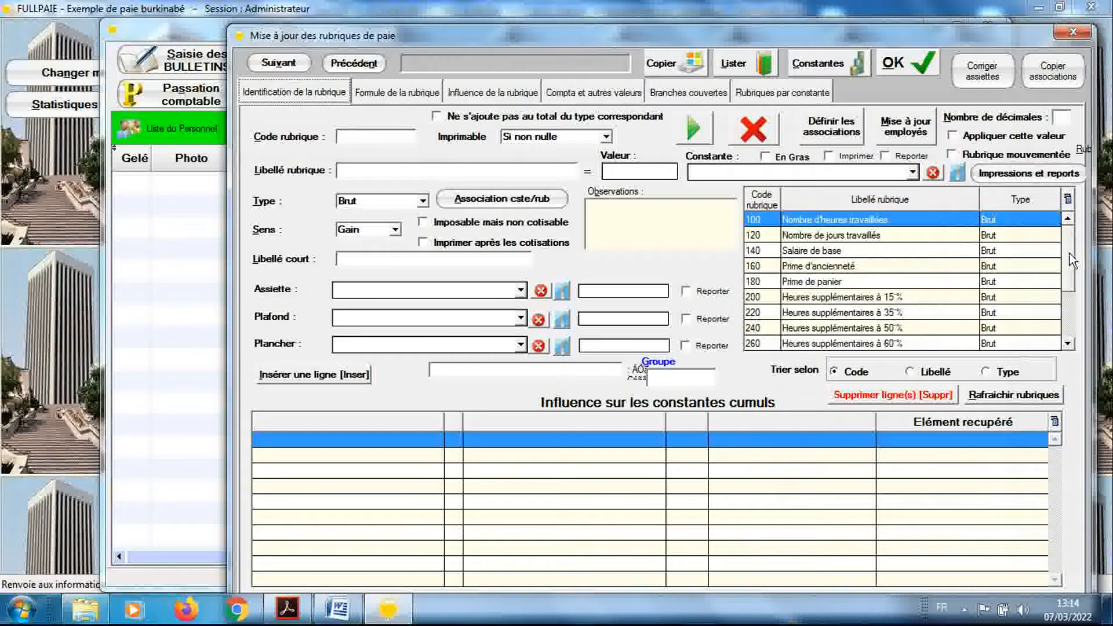
Delete the REM_BRUT_PART1 line from the cumulative-constant influences of rubrique 300 Indemnité de fonction and save the rubrique
drag(1070, 253, 1072, 322)
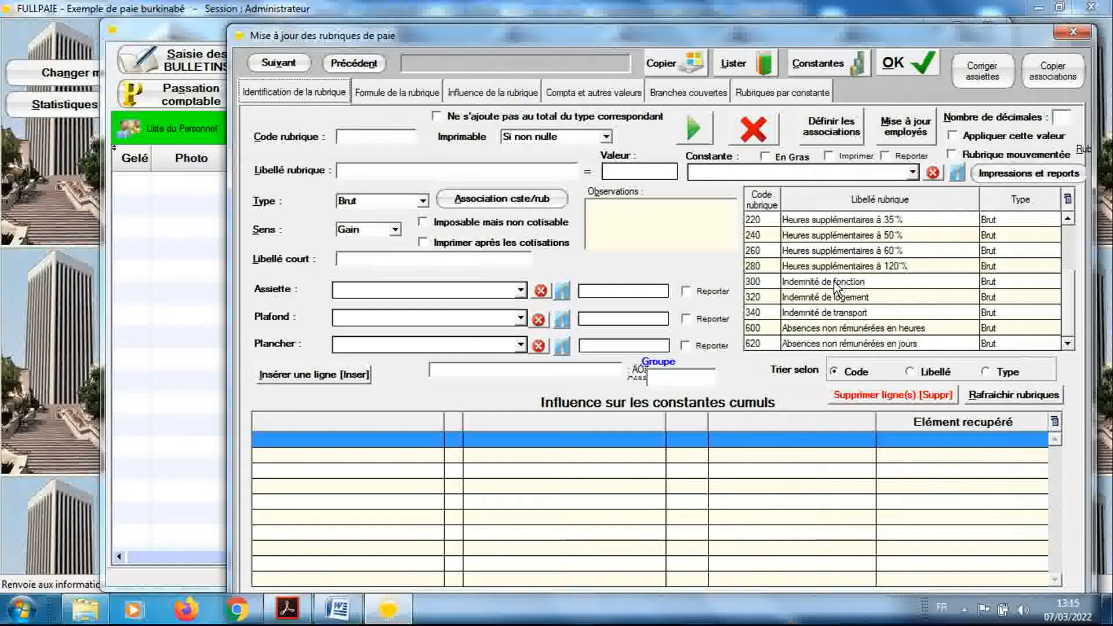
click(834, 281)
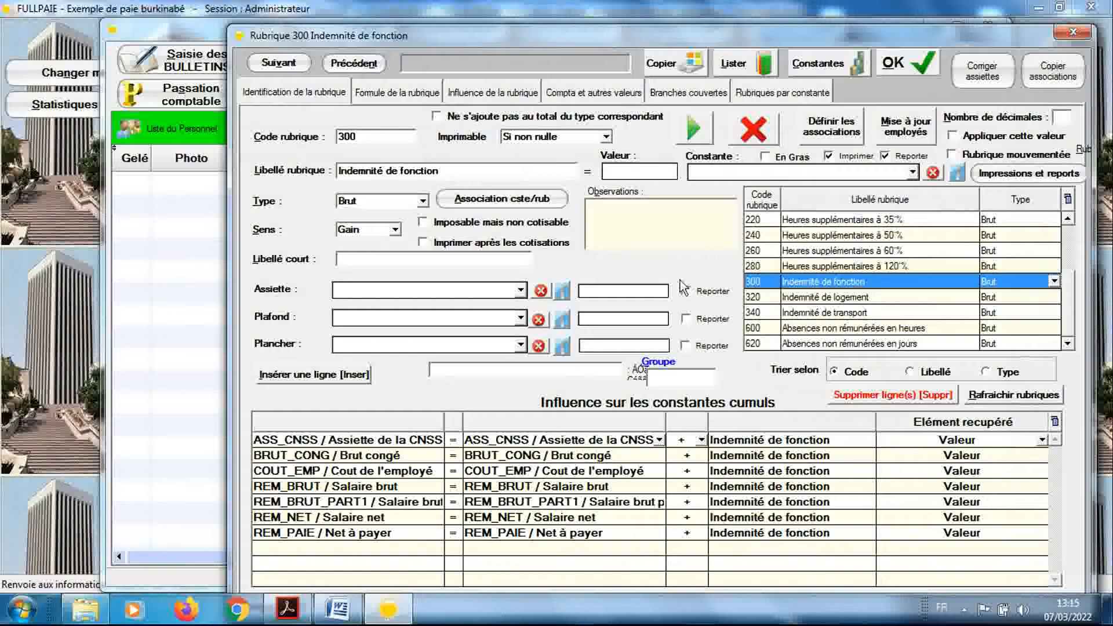
click(551, 502)
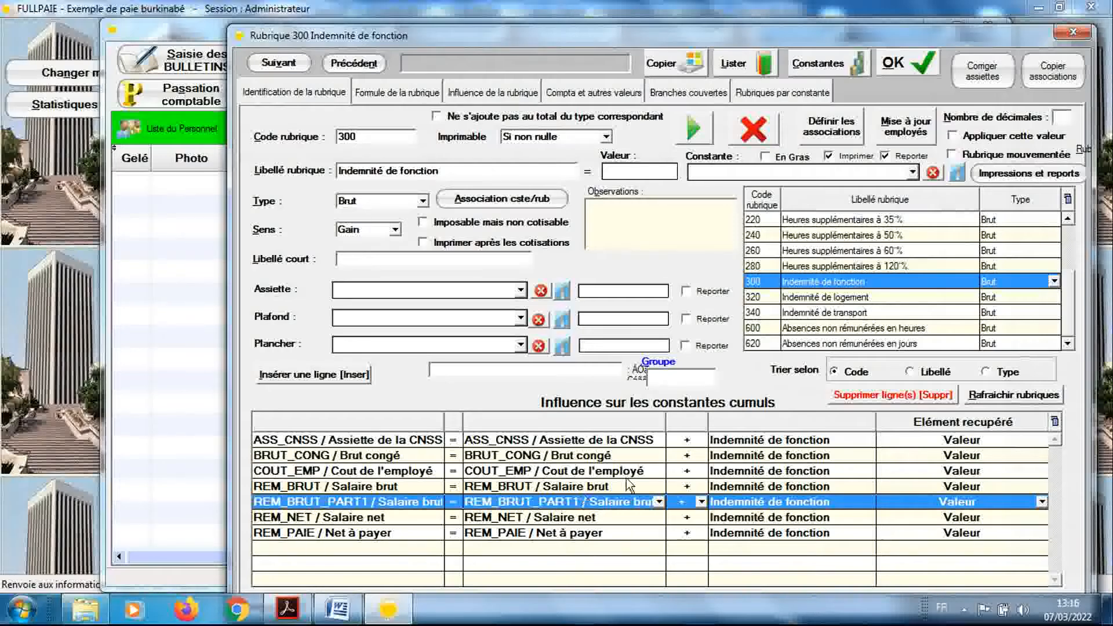
click(849, 397)
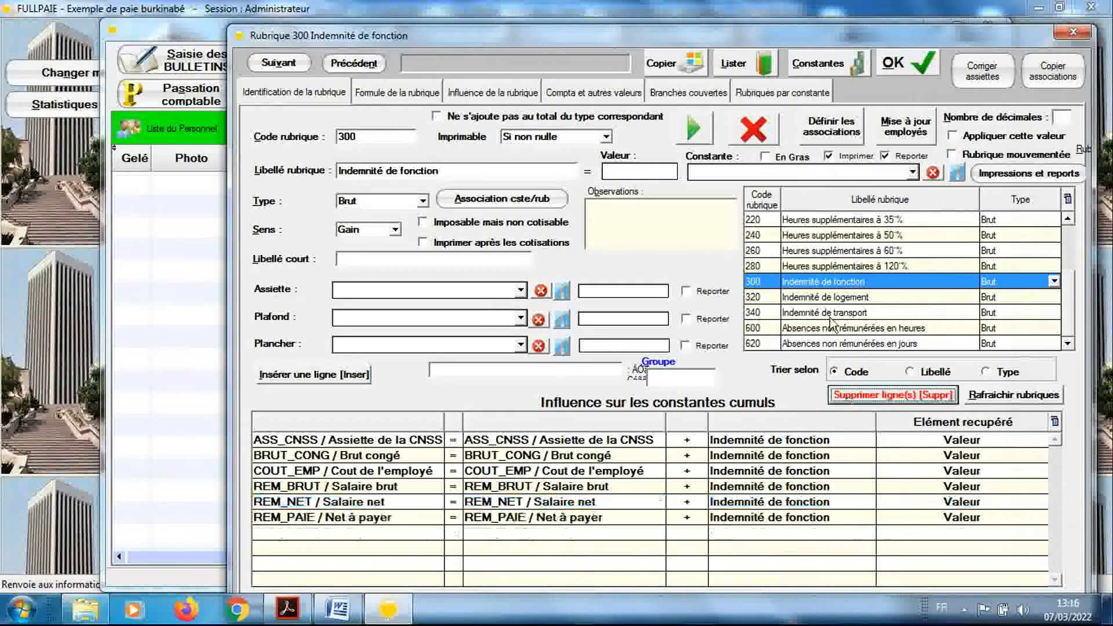
click(897, 69)
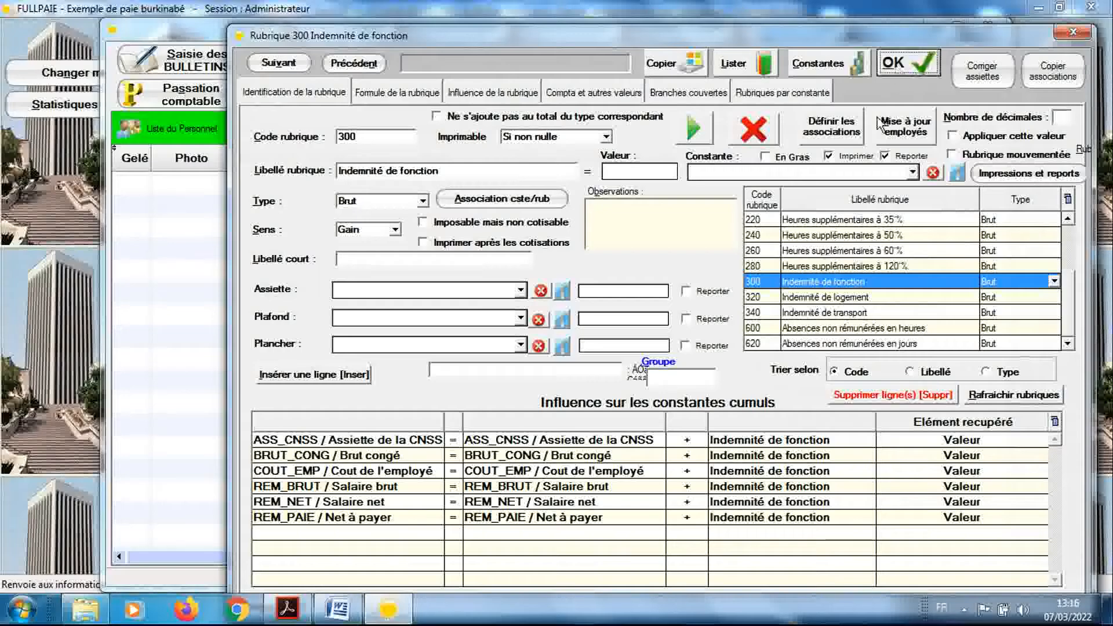
Remove the REM_BRUT_PART1 influence line from rubrique 320 Indemnité de logement and save the rubrique
click(841, 298)
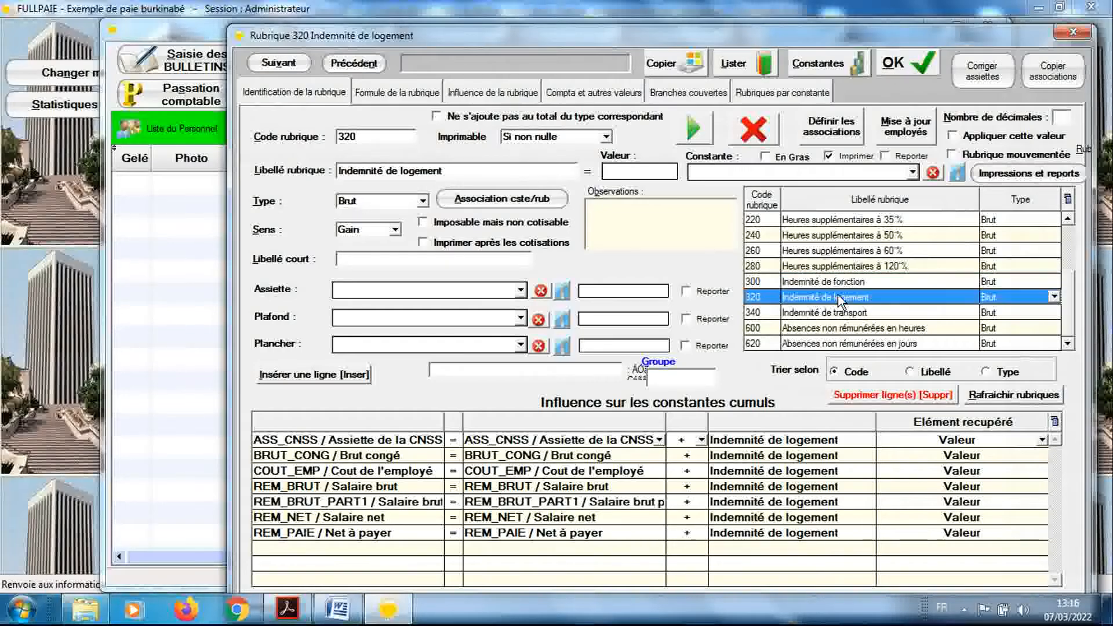
click(623, 502)
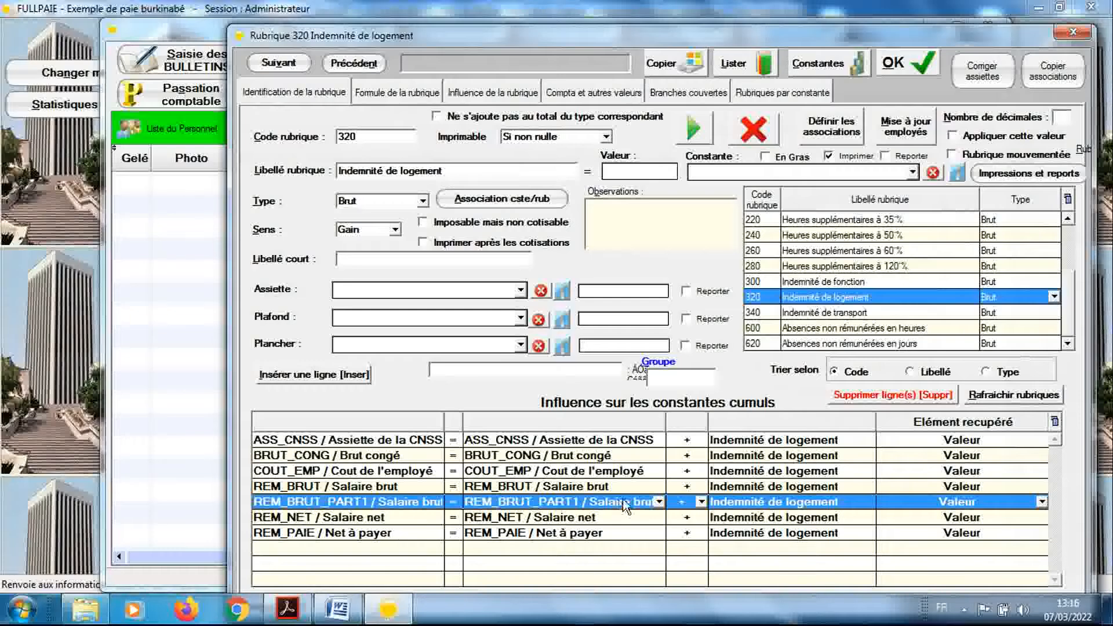
click(849, 396)
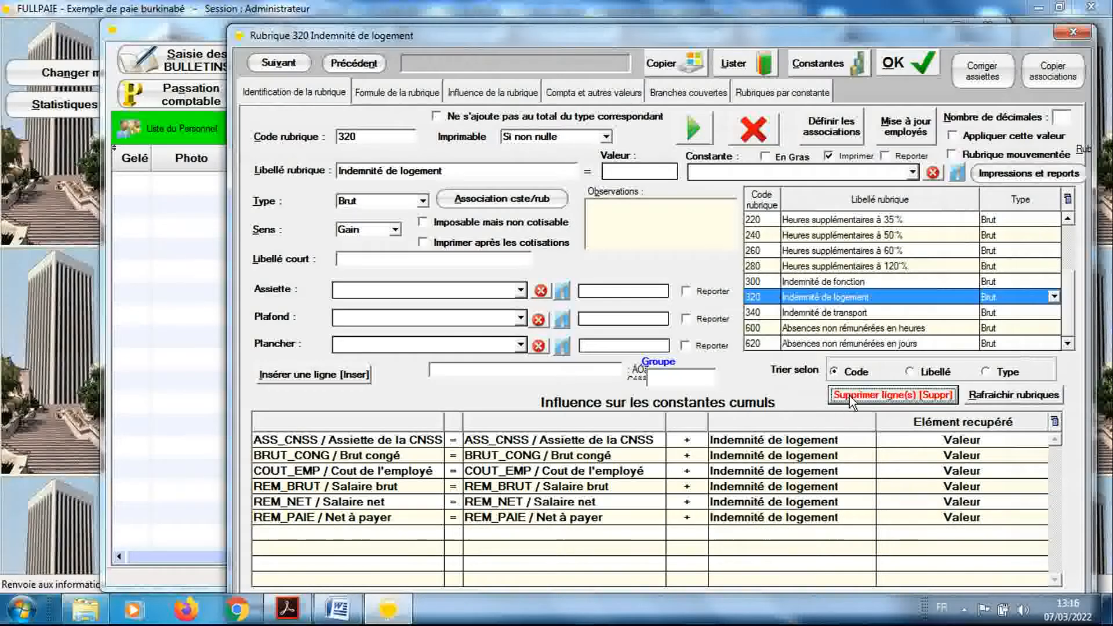
click(902, 65)
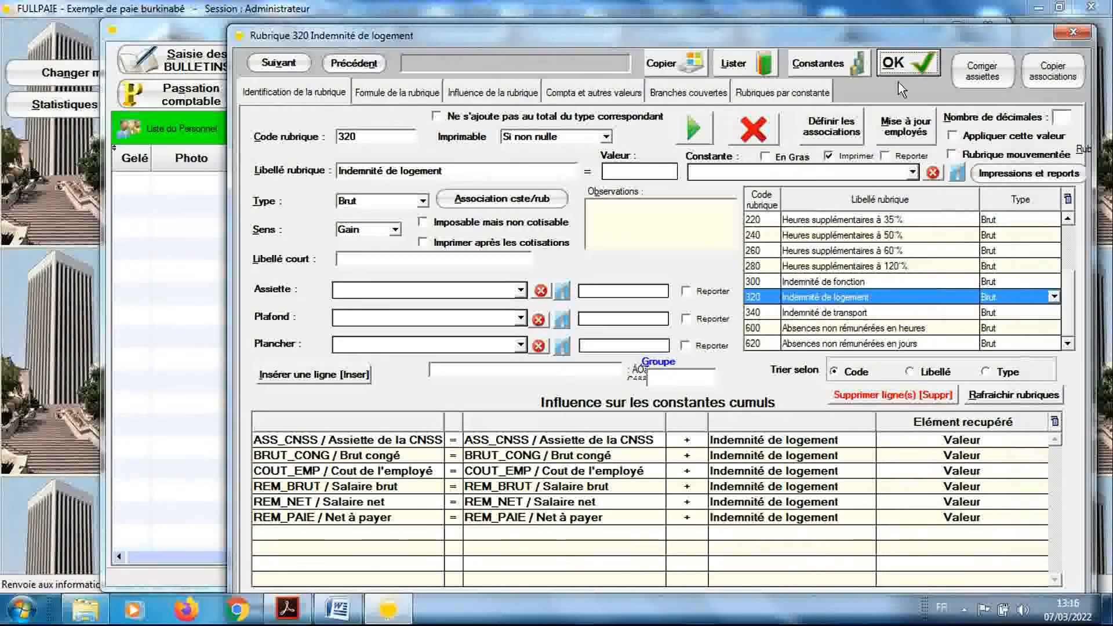
Remove the REM_BRUT_PART1 influence line from rubrique 340 Indemnité de transport and save the rubrique
click(838, 313)
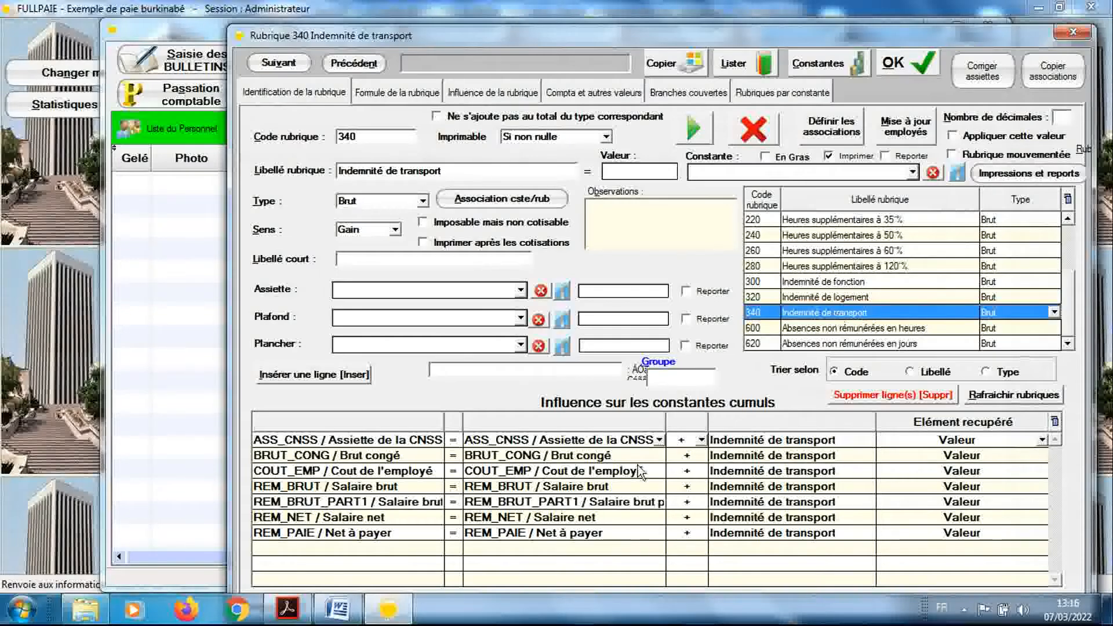
click(620, 502)
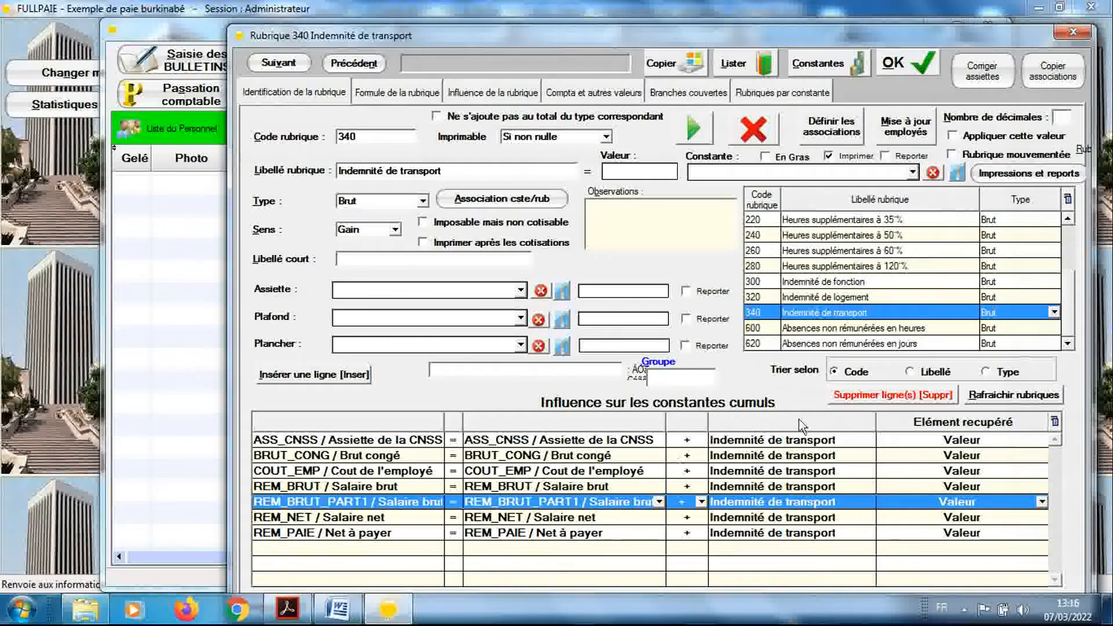
click(842, 396)
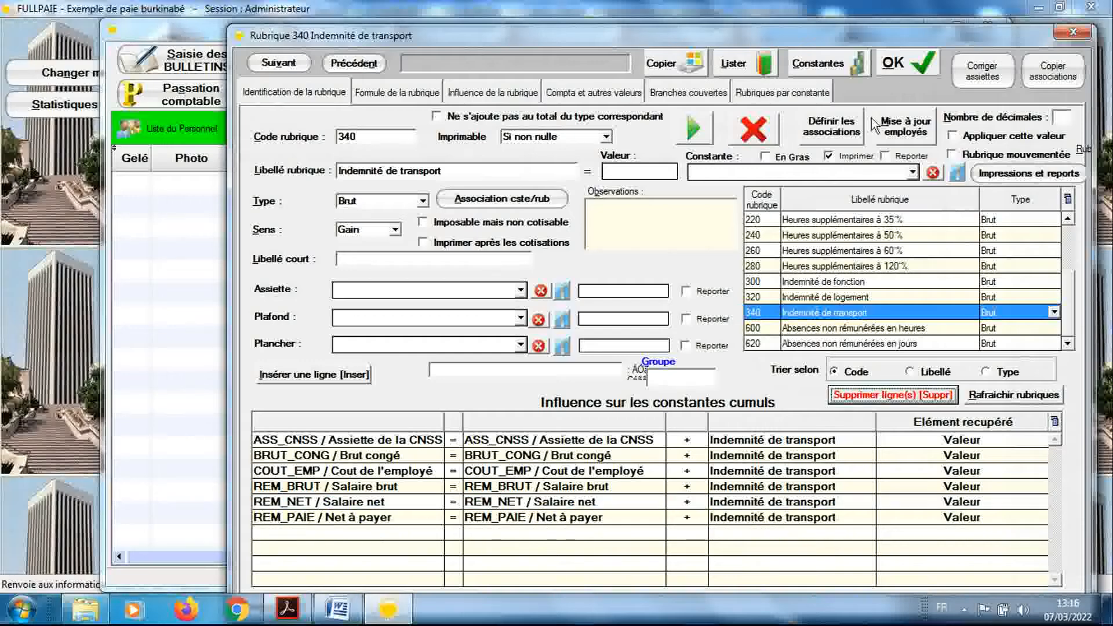
click(891, 68)
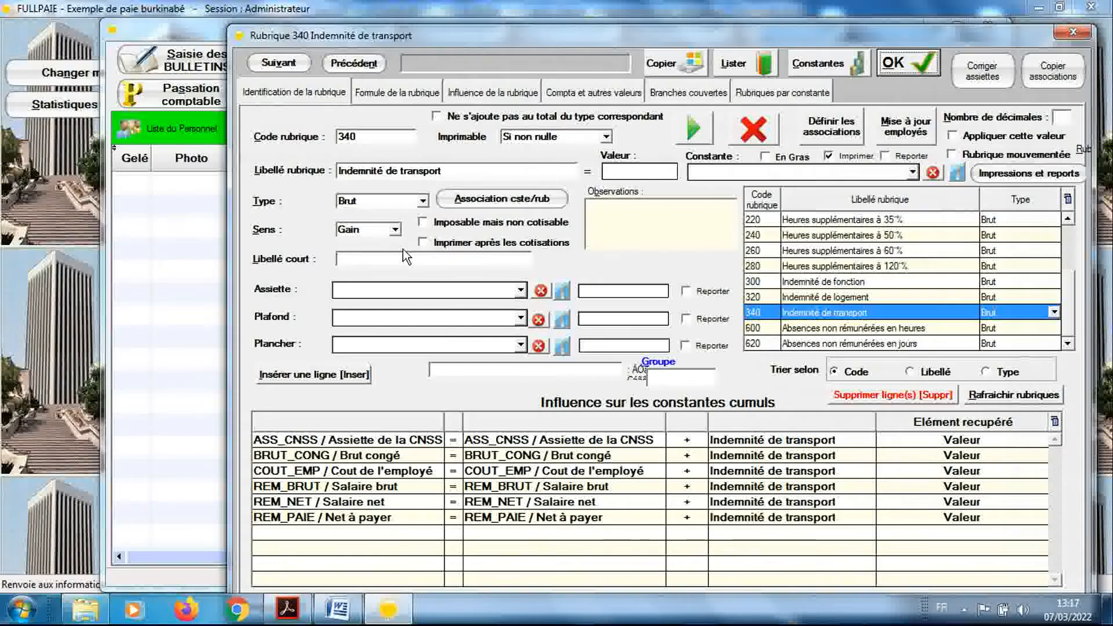
Start a new rubrique with code 700, the label "Cotisations CNSS" and the type Cotisation
click(379, 138)
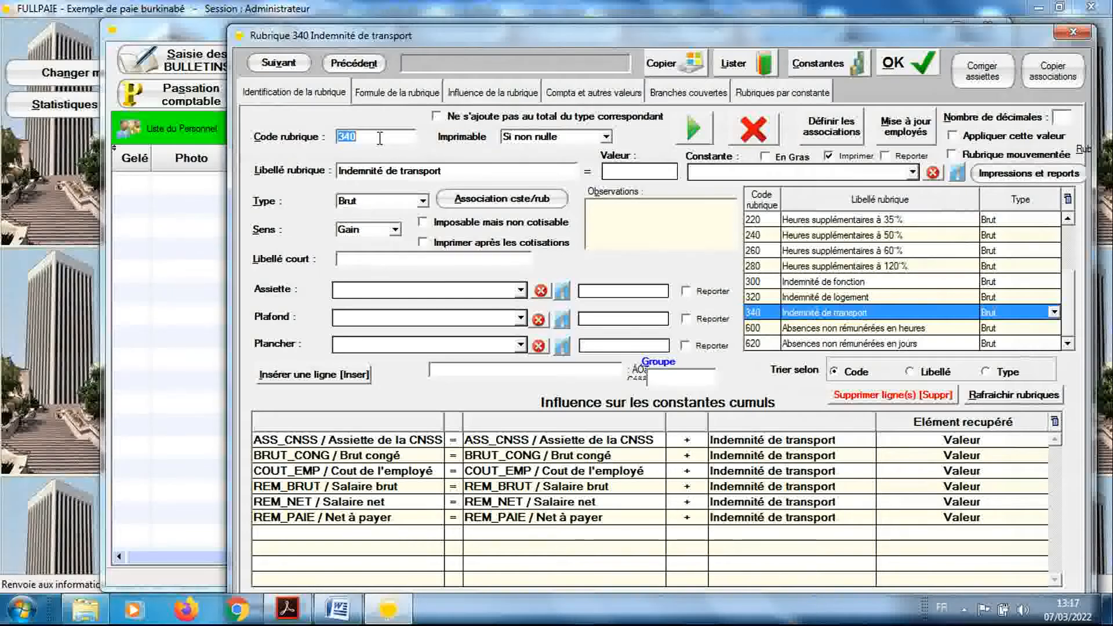
text(700)
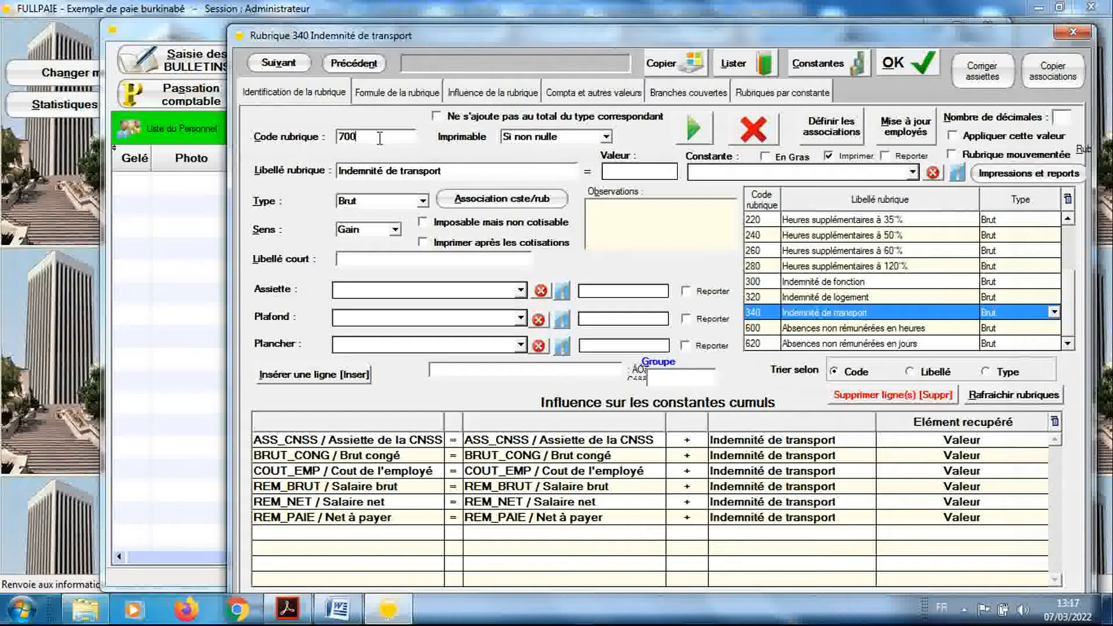
key(Tab)
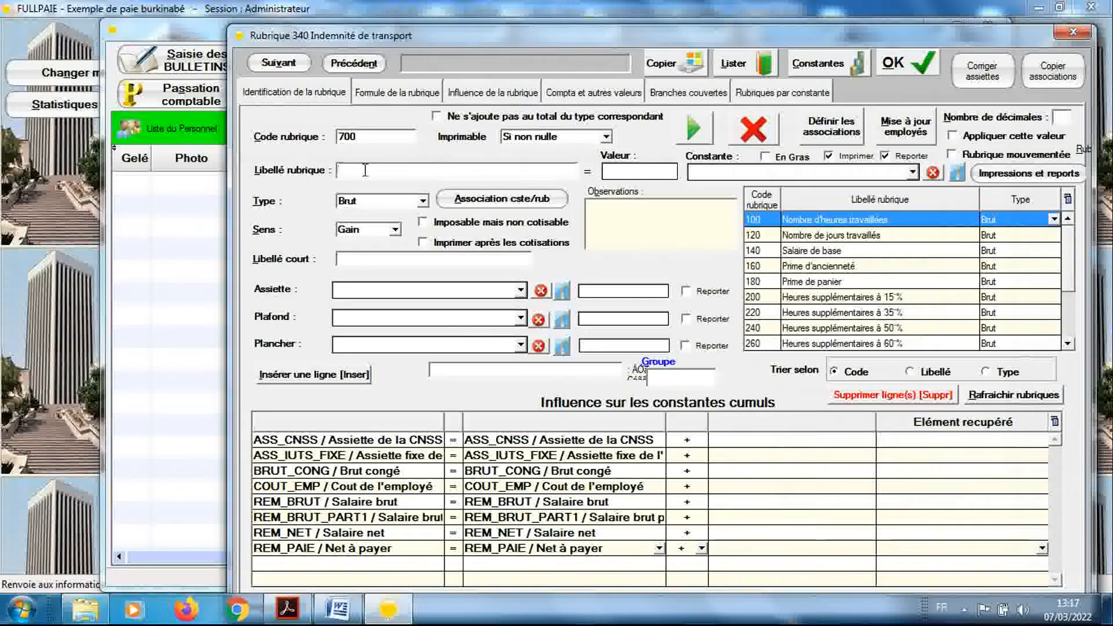
text(C)
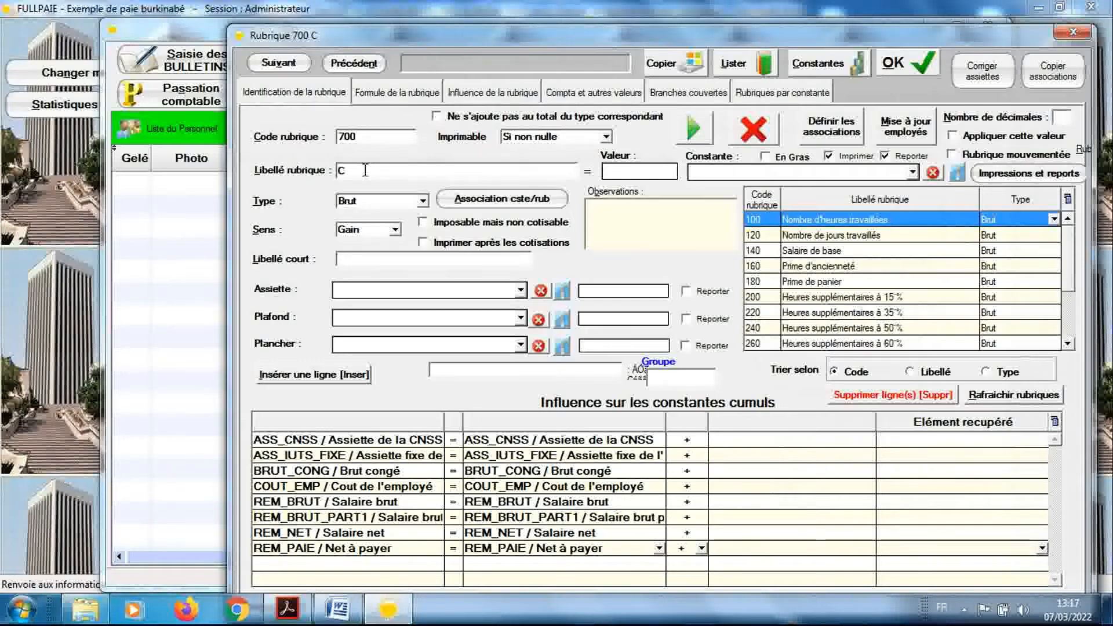
text(otisations)
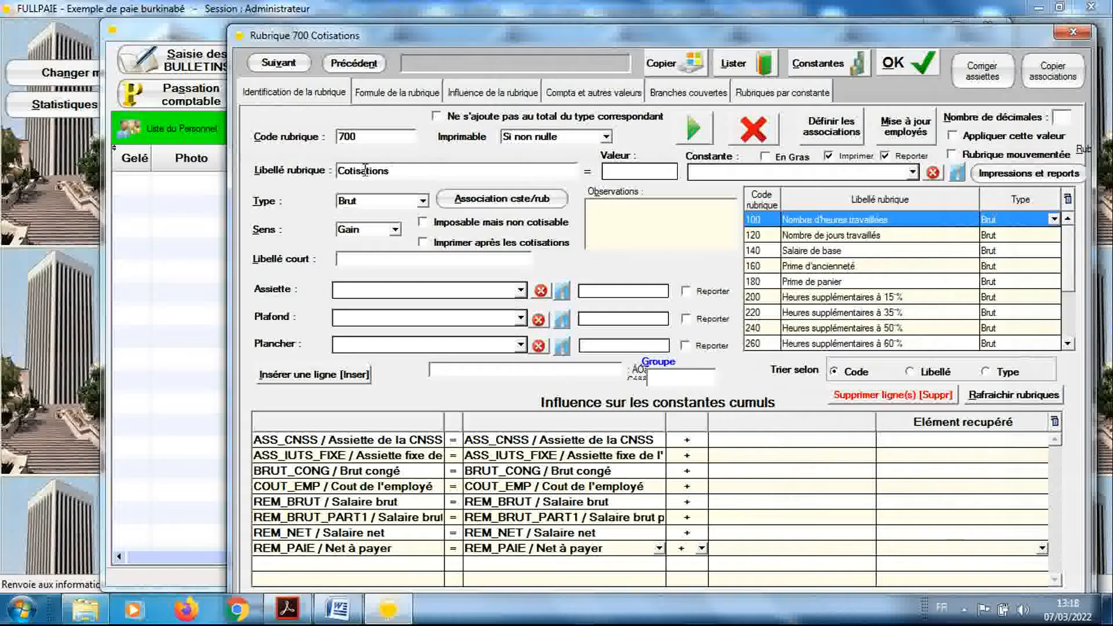
text( CNSS)
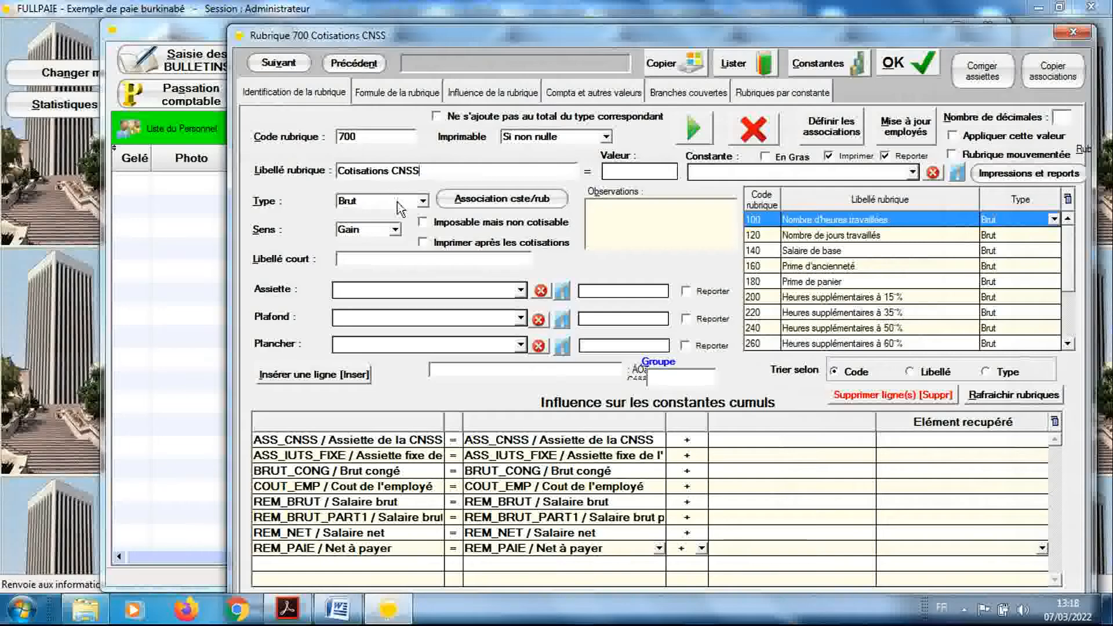
click(397, 202)
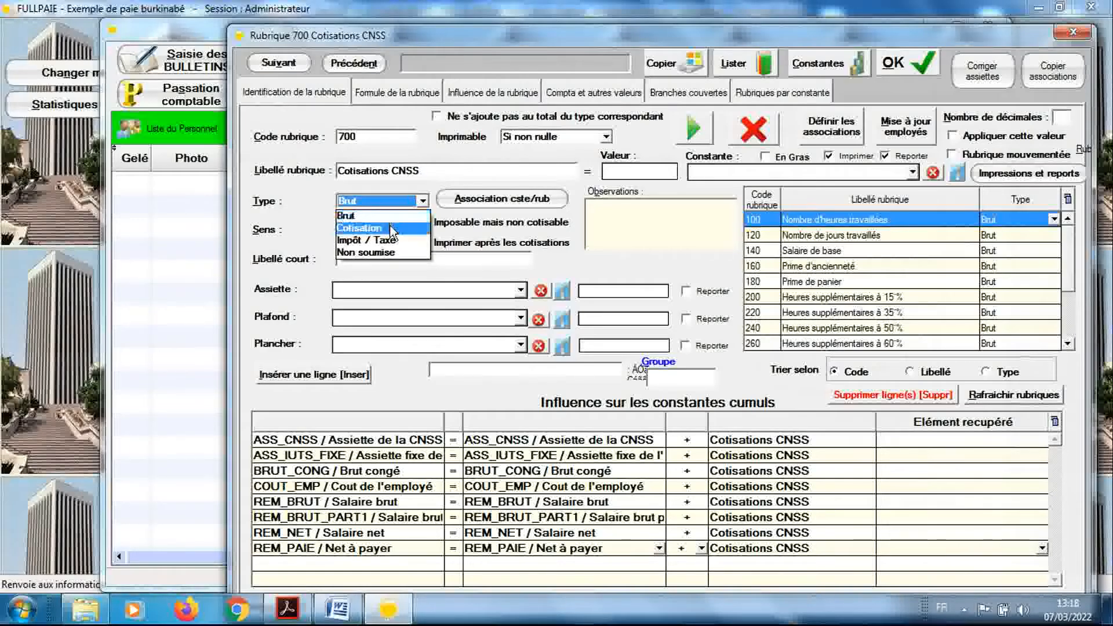
click(364, 228)
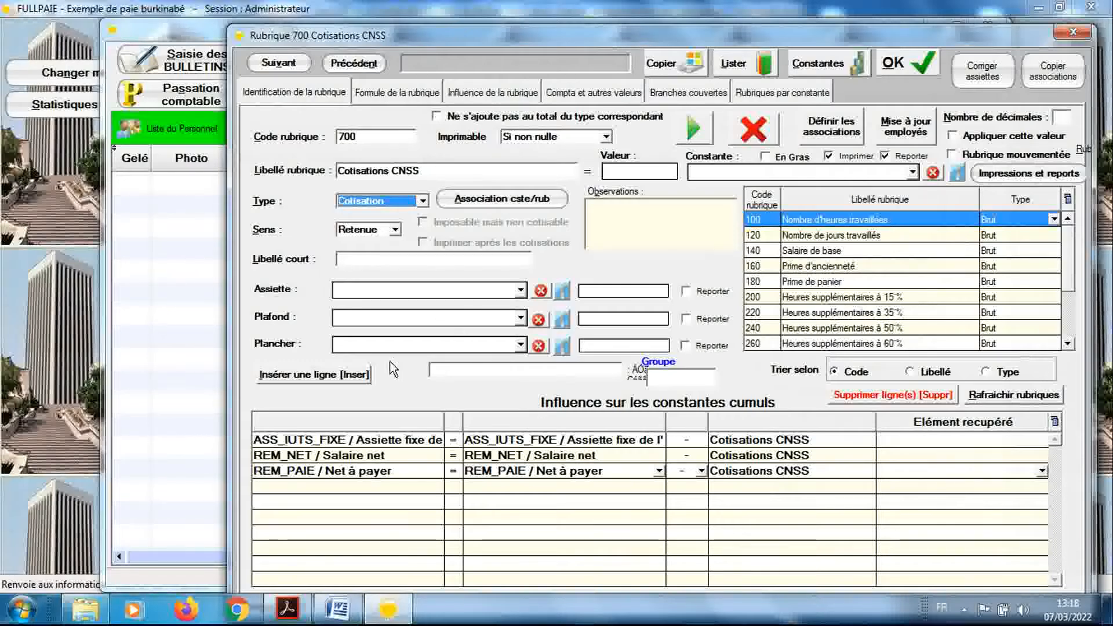
Switch to the Word document on CNSS rates and copy the text from "Les cotisations dues à la Caisse" through the 5,5% worker-share line
click(345, 607)
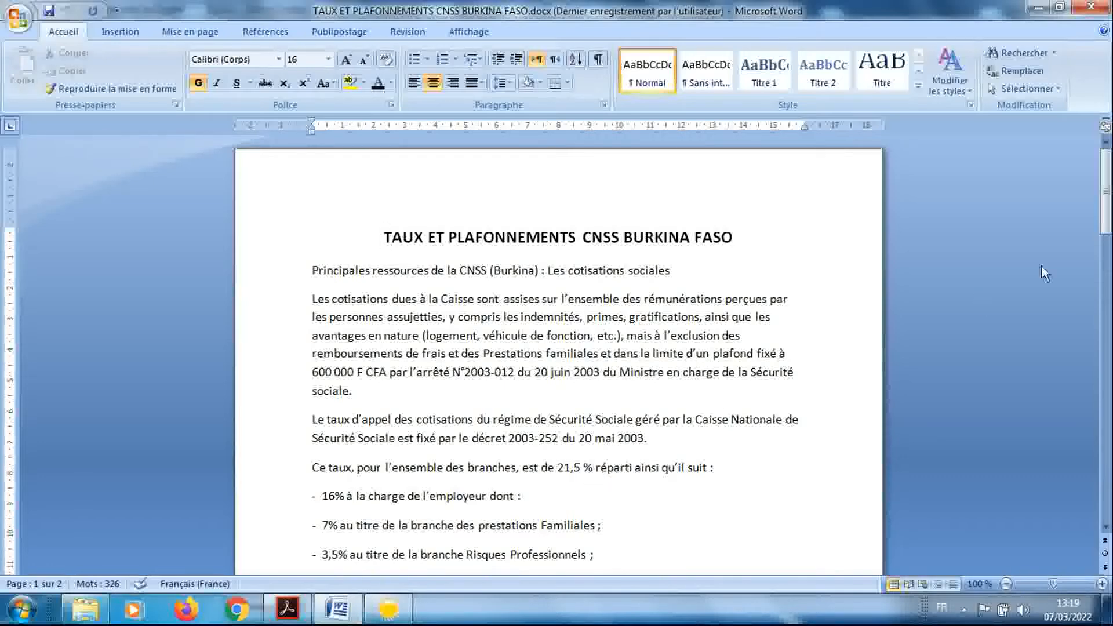
drag(1105, 222, 1104, 237)
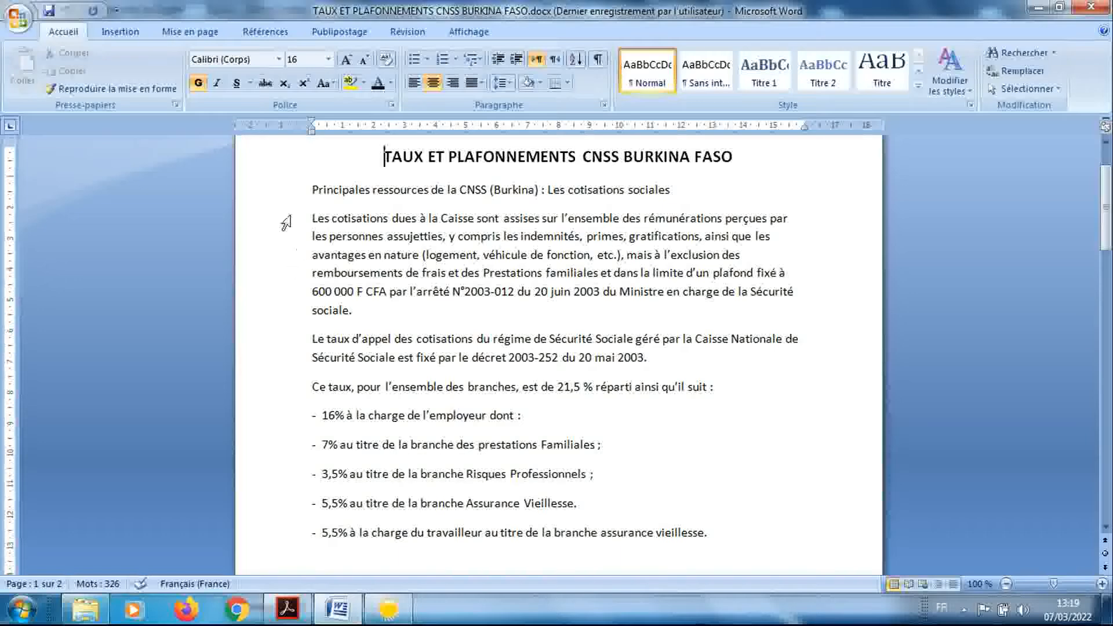
drag(285, 224, 301, 534)
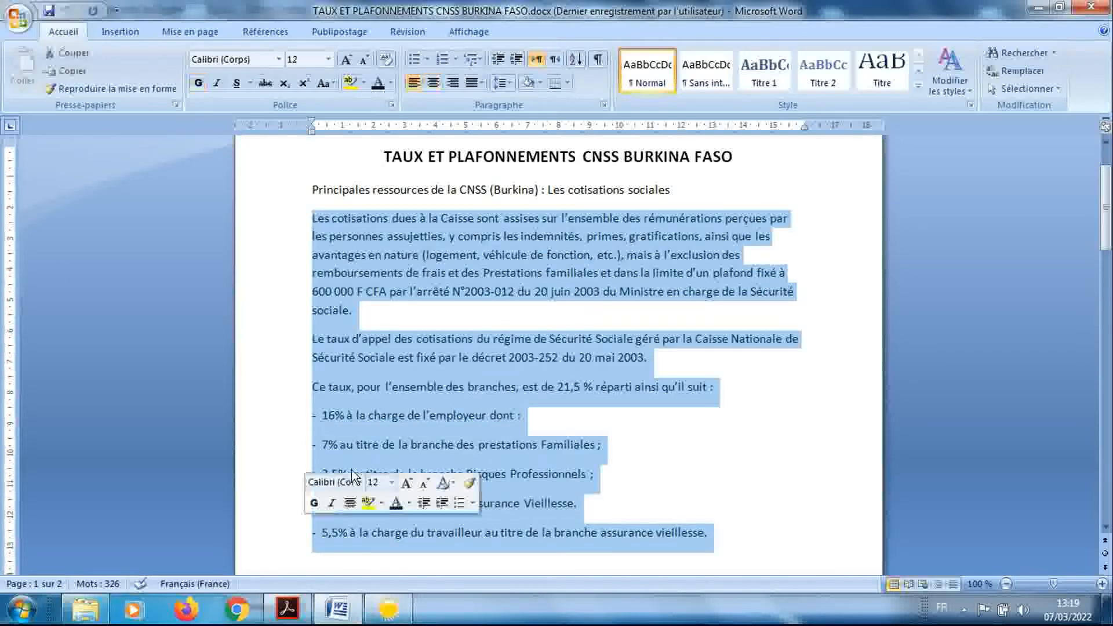
right_click(368, 427)
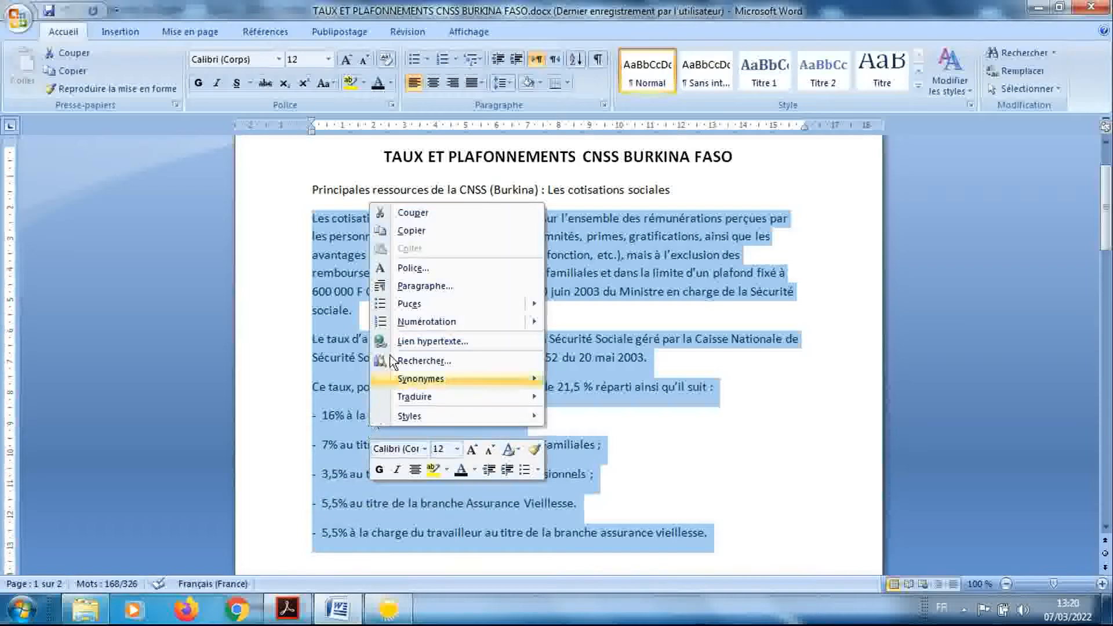
click(409, 232)
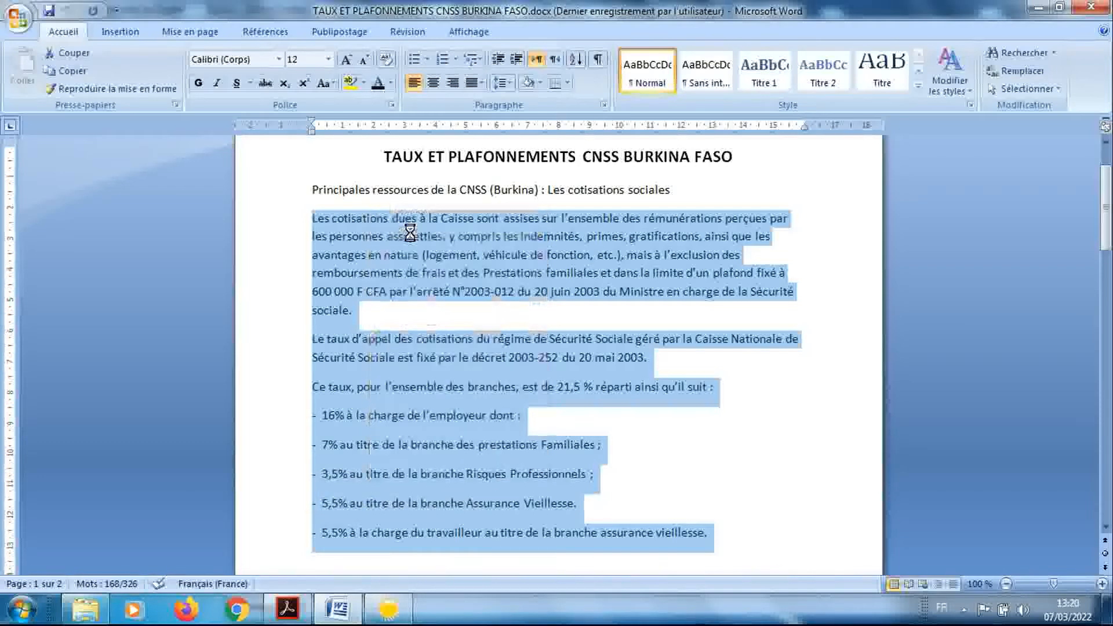
Return to FULLPAIE and paste the copied CNSS text into the Observations of rubrique 700
click(388, 608)
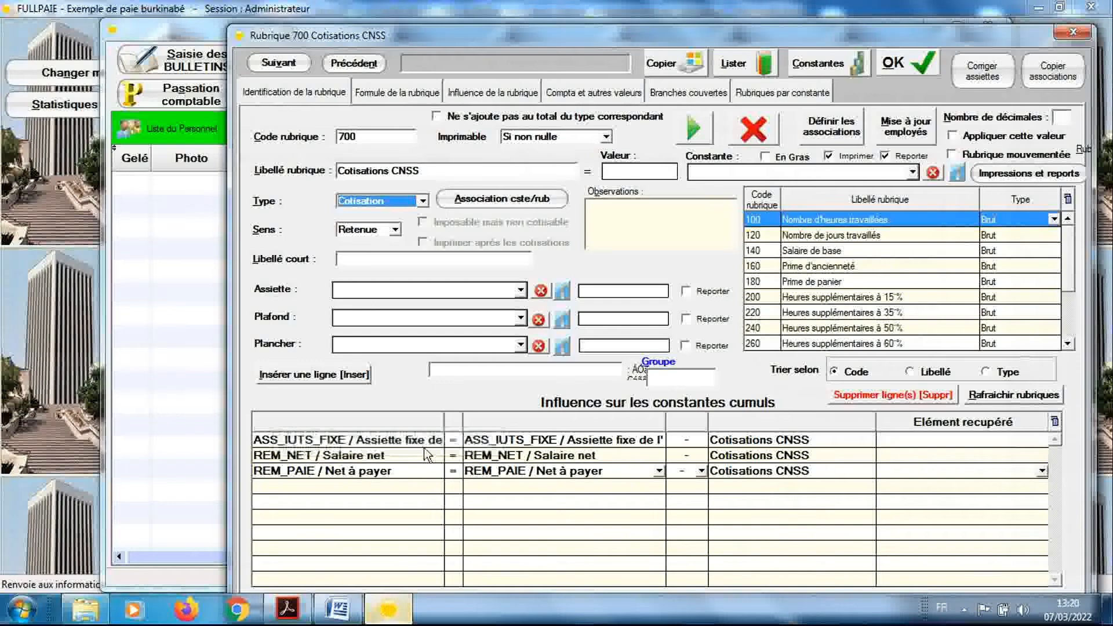
click(611, 210)
right_click(610, 210)
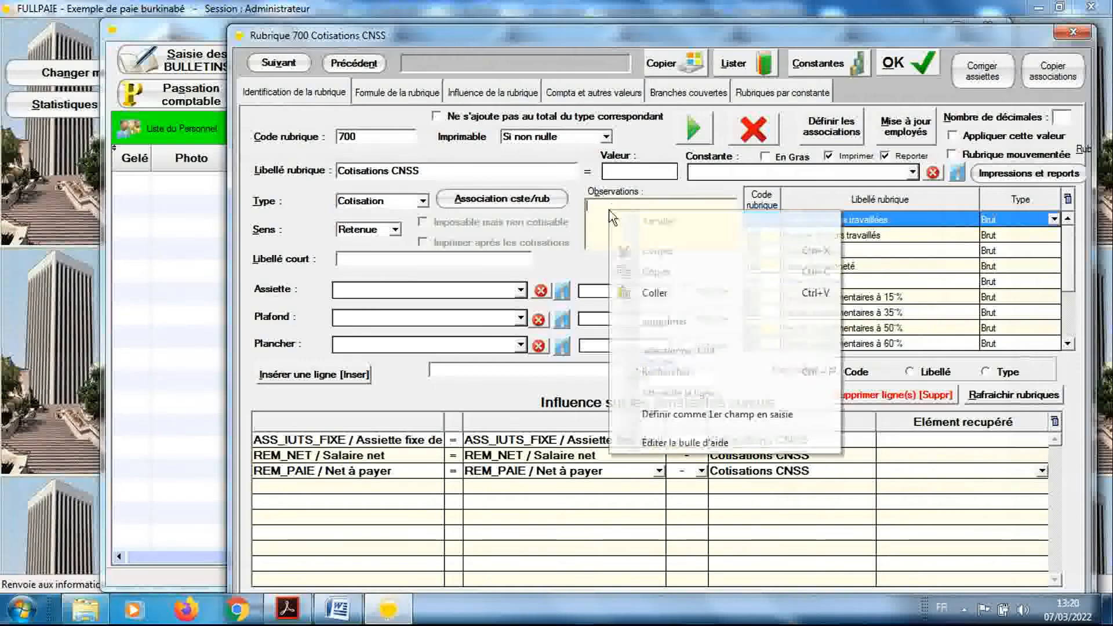
click(632, 292)
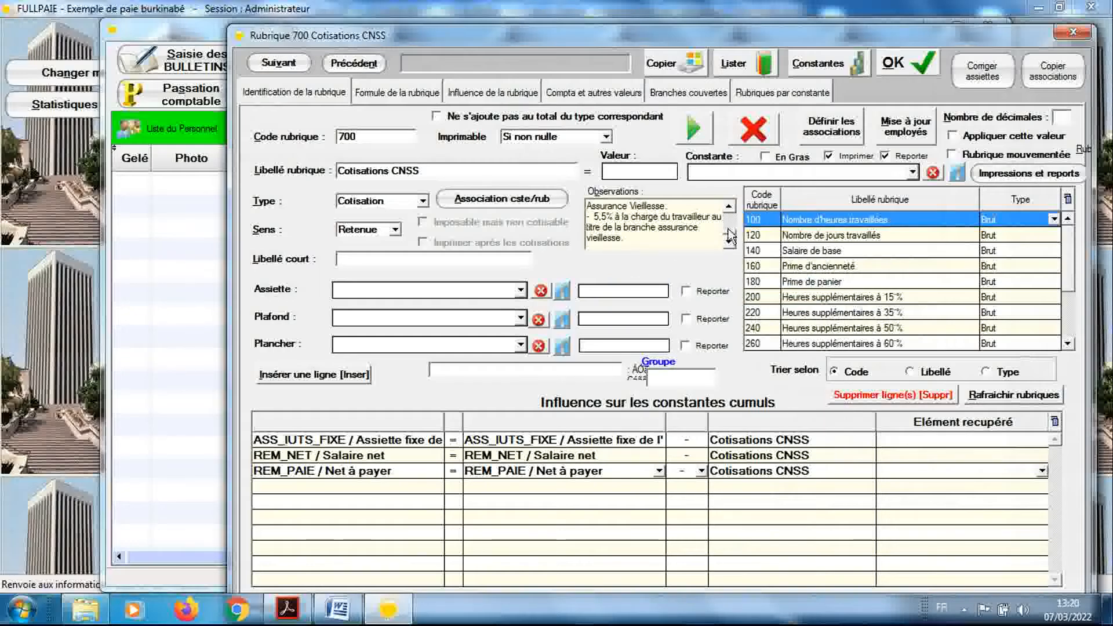
Read through the pasted CNSS rules in the Observations of rubrique 700 for the contribution ceiling and rates
drag(728, 232, 728, 213)
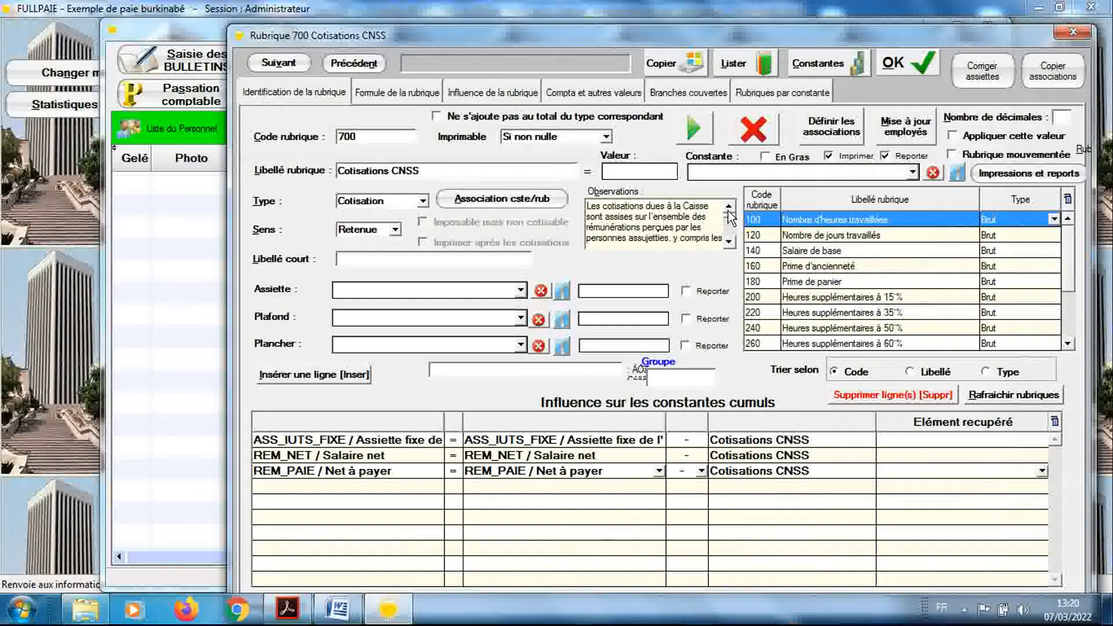
click(729, 242)
click(729, 242)
click(729, 242)
click(729, 242)
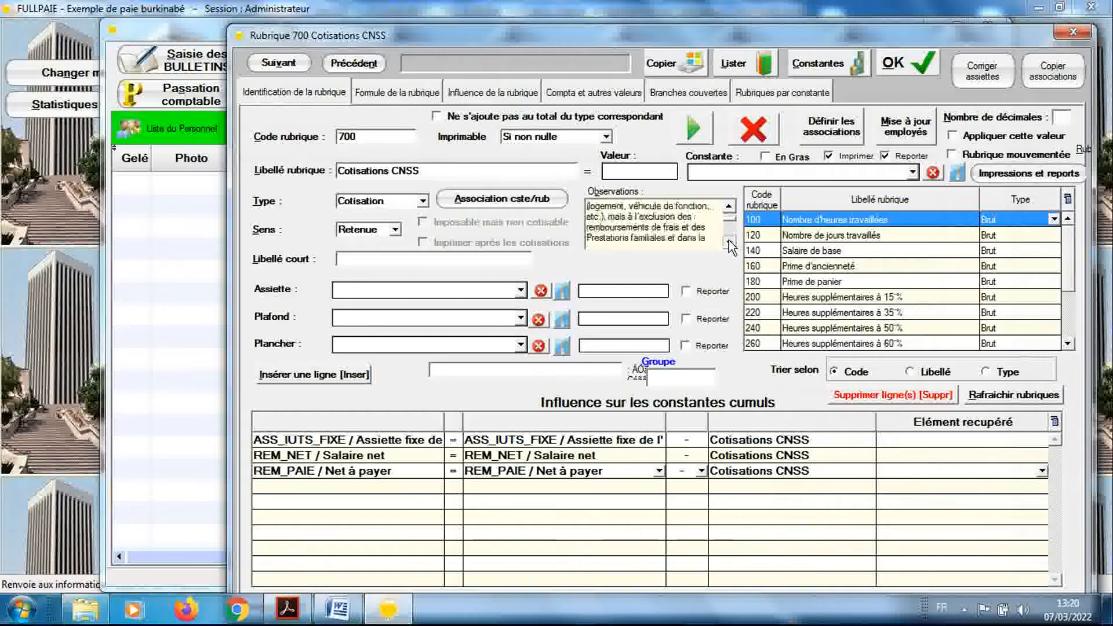
click(729, 243)
click(729, 243)
click(729, 243)
click(729, 242)
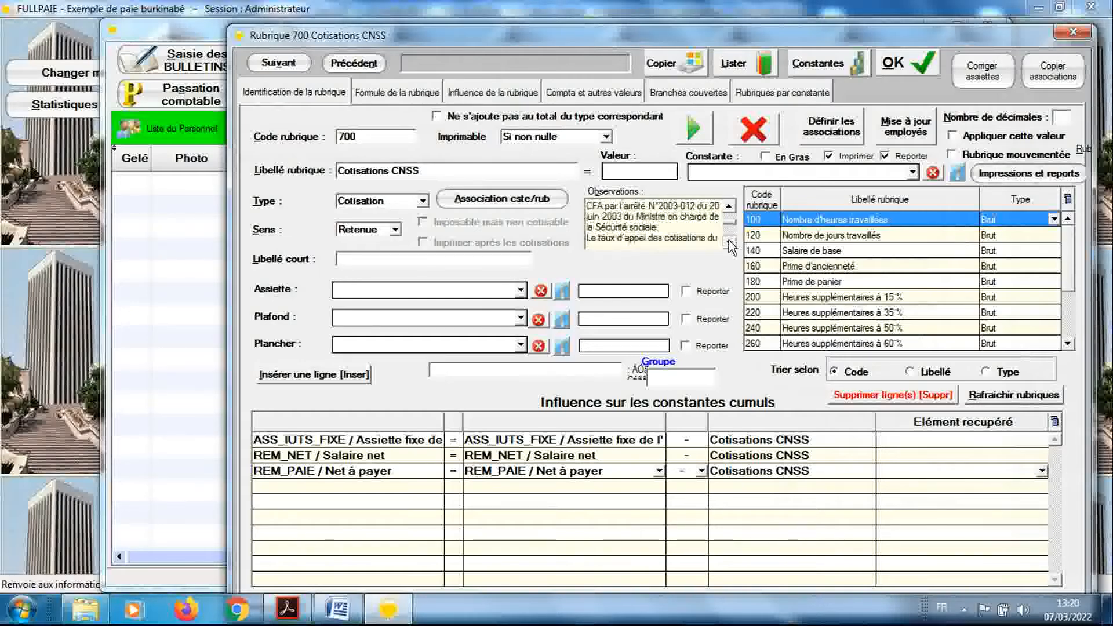
click(729, 242)
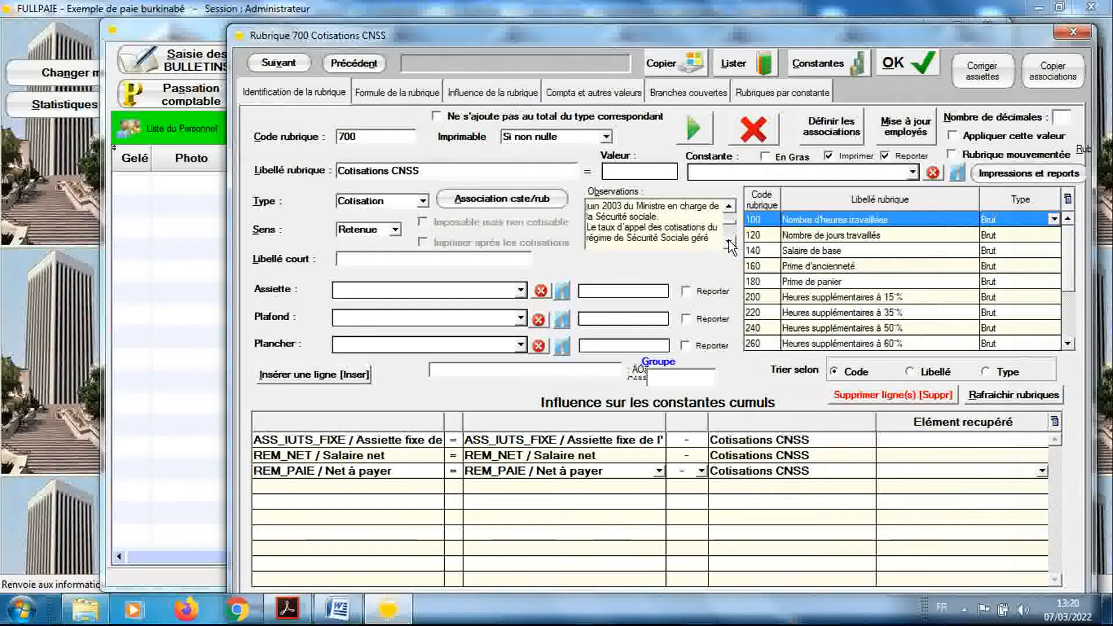
scroll(631, 319, down, 3)
Set the Plafond value of rubrique 700 to 600000
click(631, 319)
text(60)
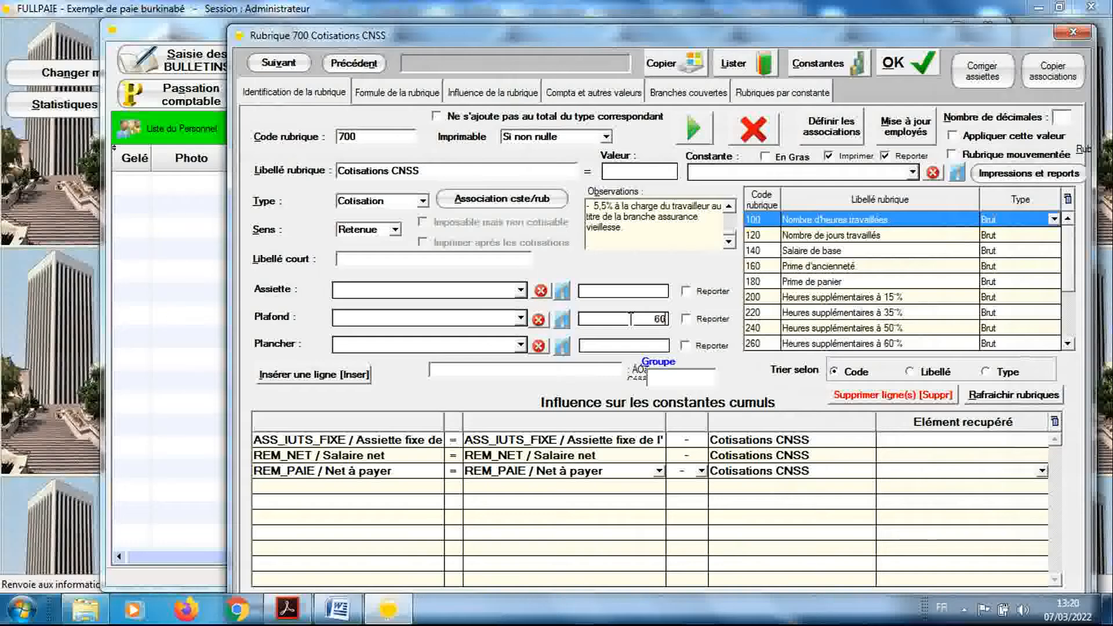
text(0000)
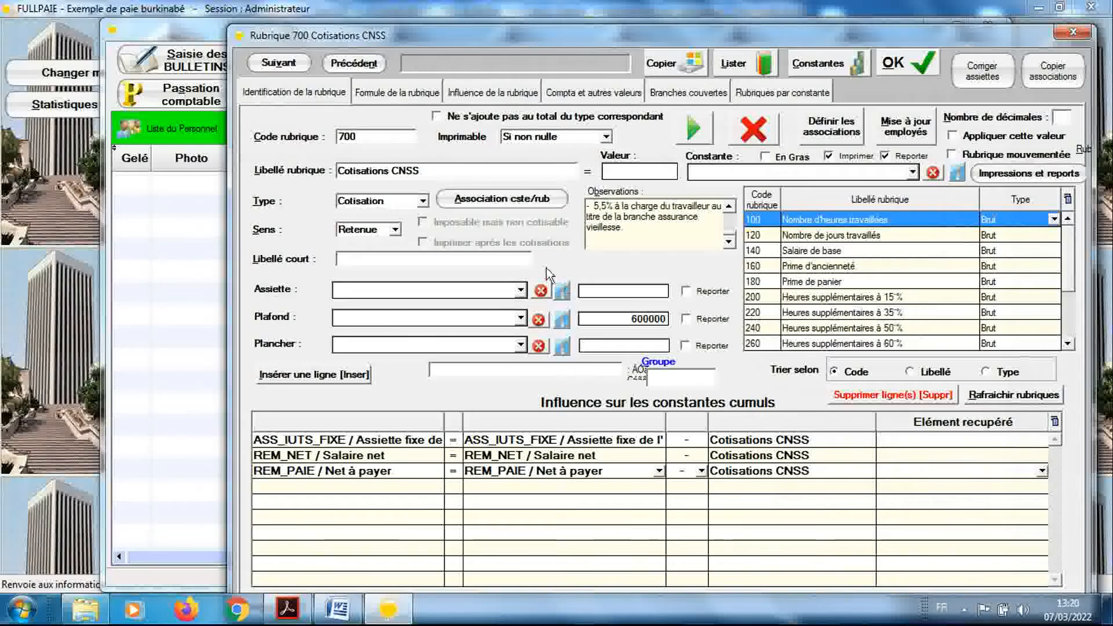
Set the formula structure of rubrique 700 to Base X Taux, with Taux salarial 5.5 and Taux patronal 16
click(407, 94)
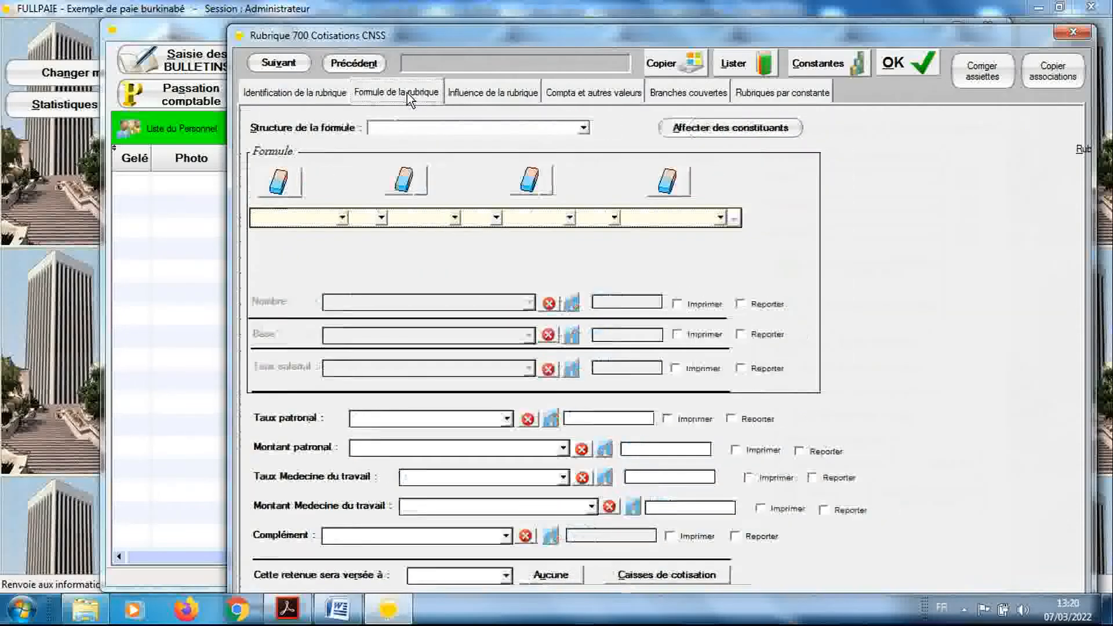
click(429, 130)
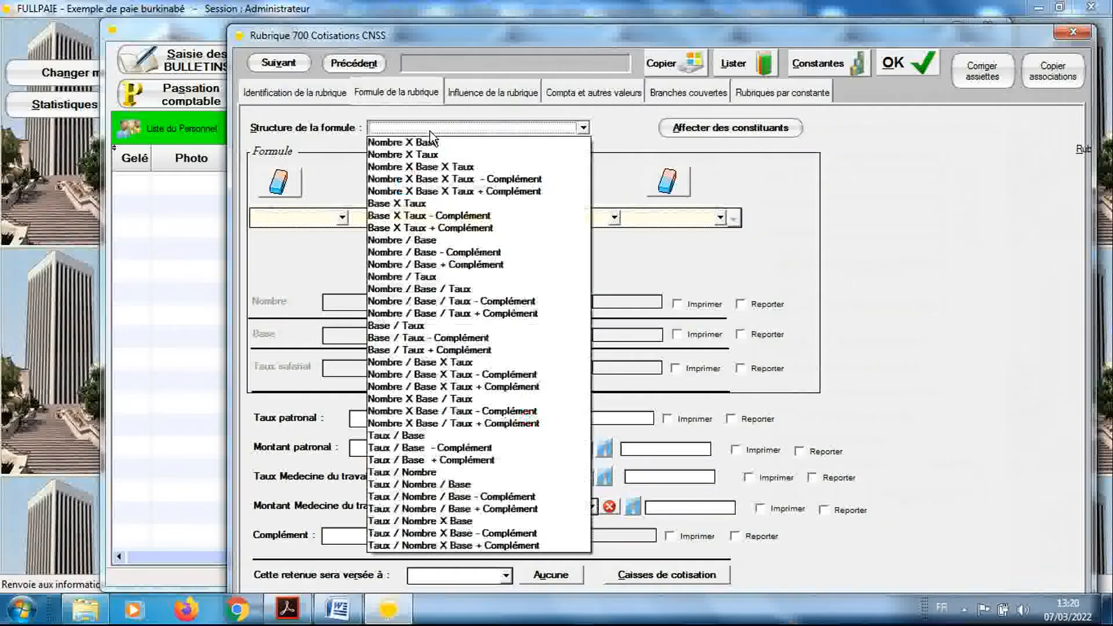
click(436, 204)
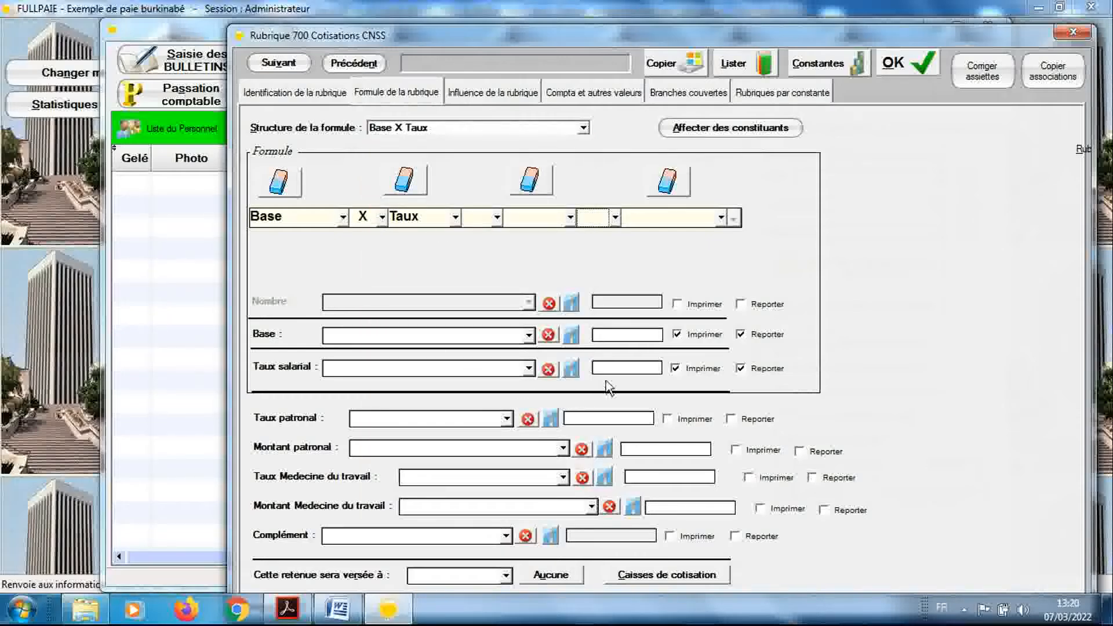
click(618, 365)
text(5.5)
click(624, 419)
text(16)
Create the constant BASE_CNSS labelled "Base de la CNSS" with type Condition multiple, and save it
click(827, 73)
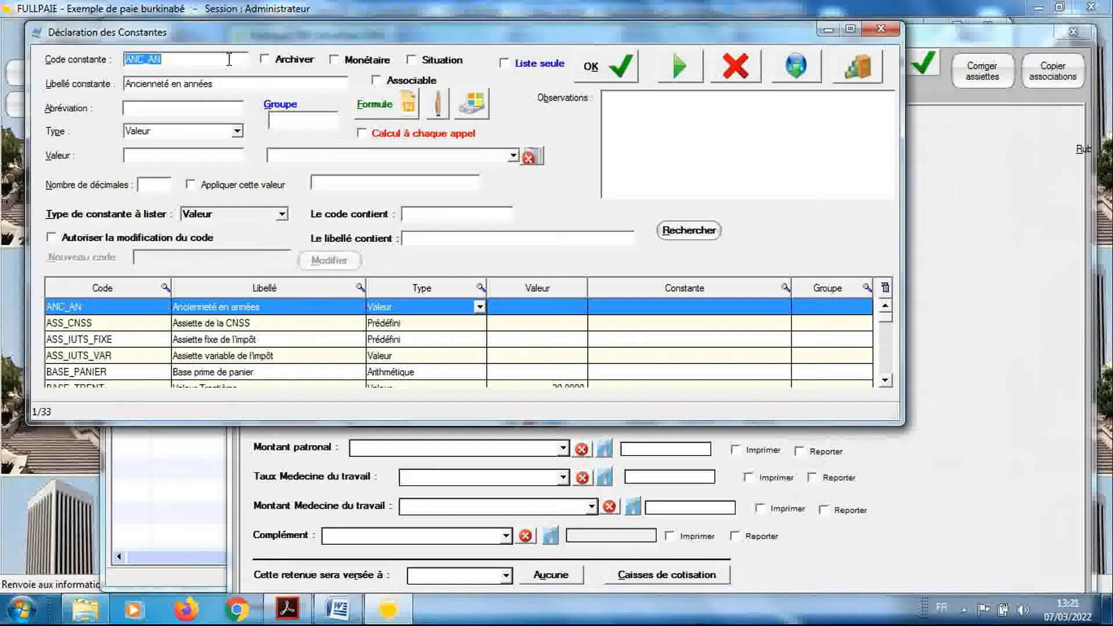
text(BASE_CNSS)
key(Tab)
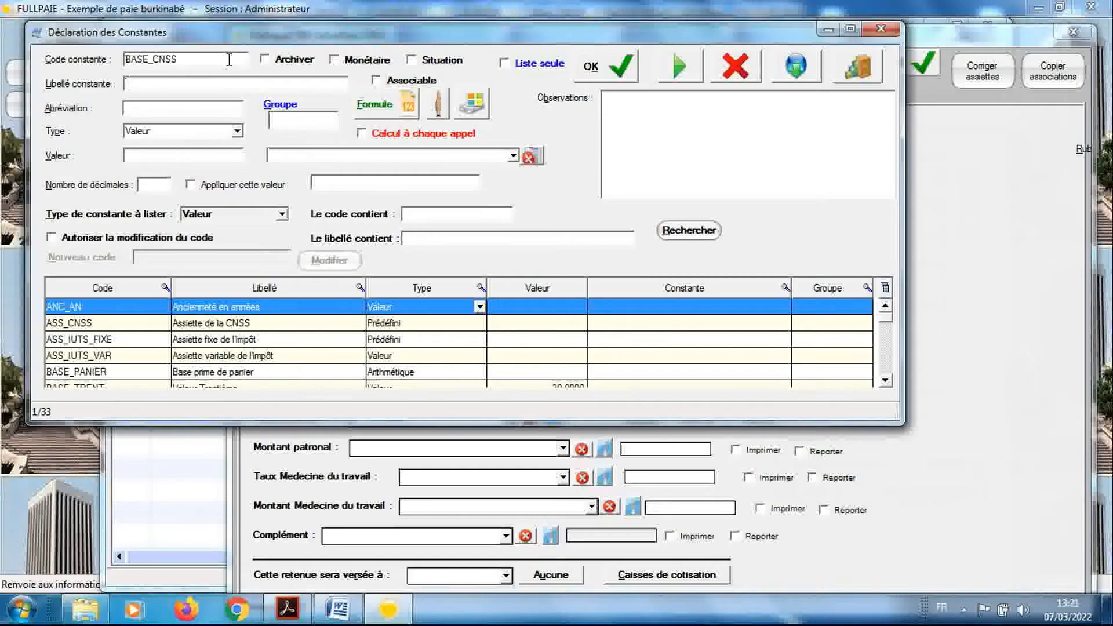
text(Base de la CNSS)
click(218, 132)
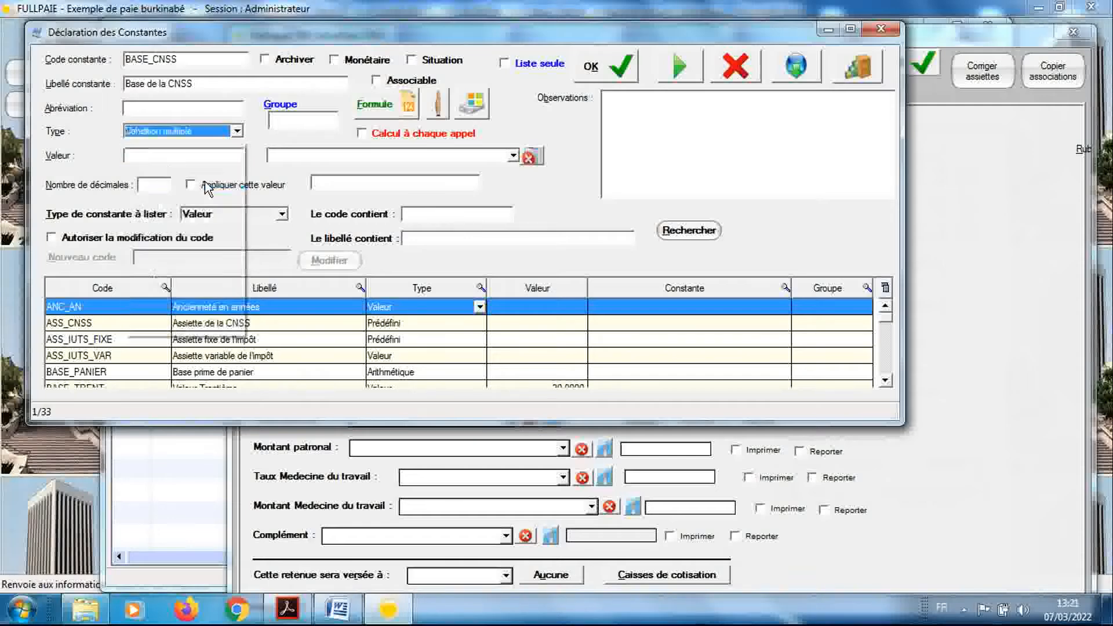
click(204, 182)
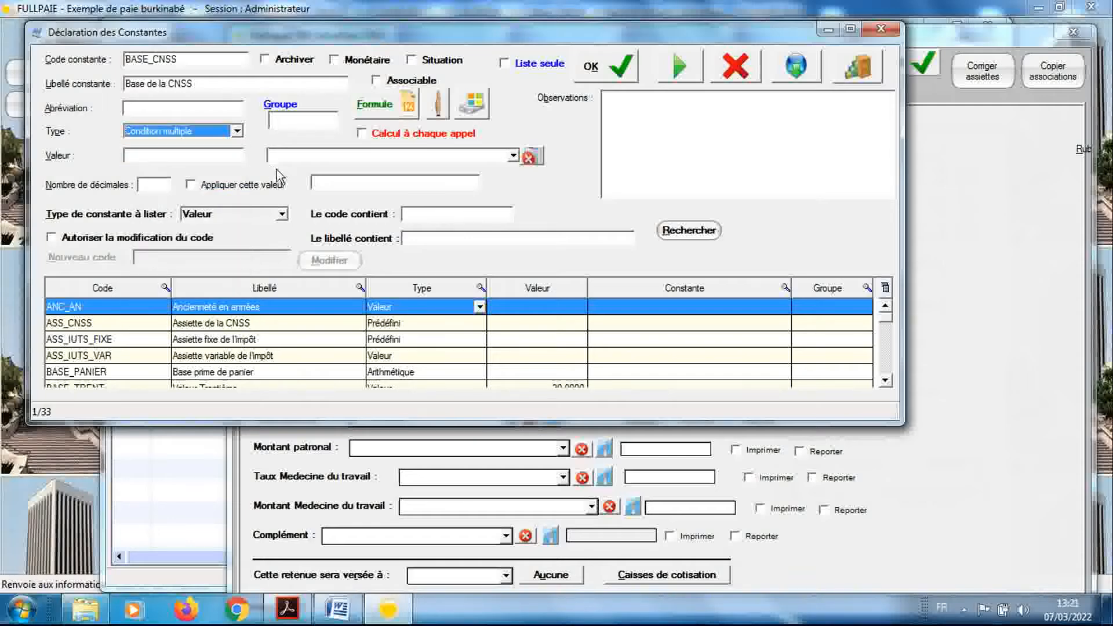
click(591, 66)
In the formula of BASE_CNSS, define the Si condition as ASS_CNSS < 600000
click(379, 113)
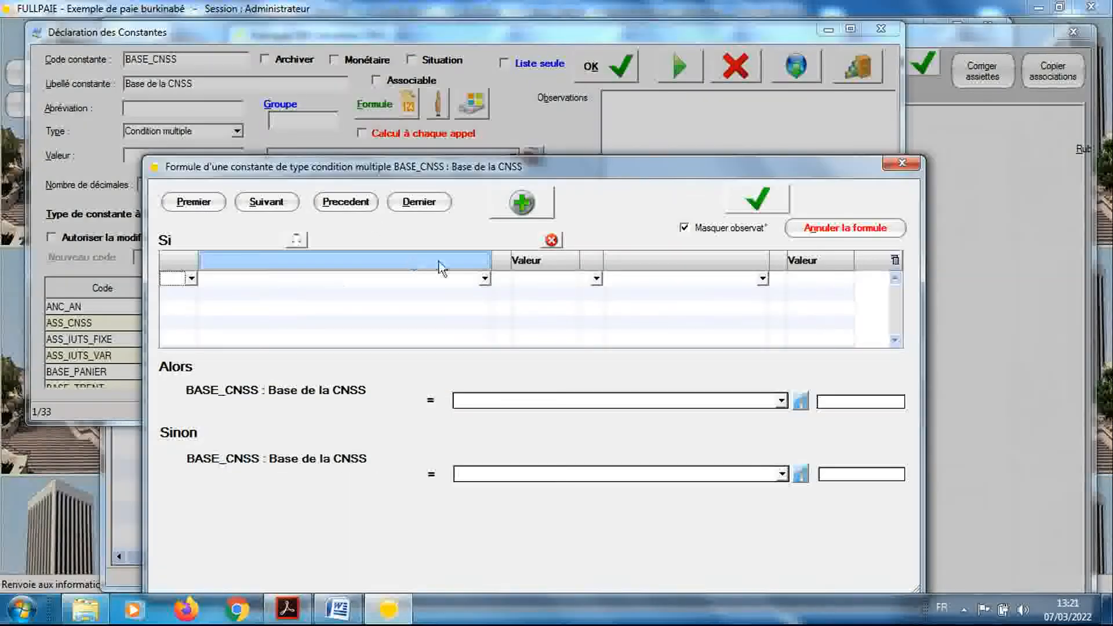
click(486, 280)
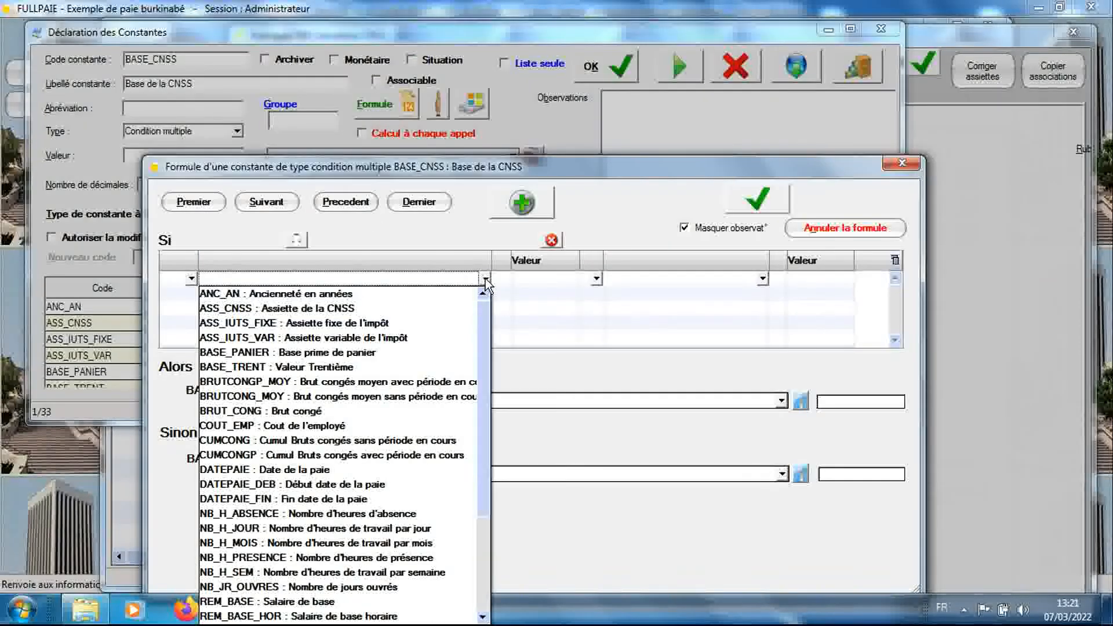
click(465, 307)
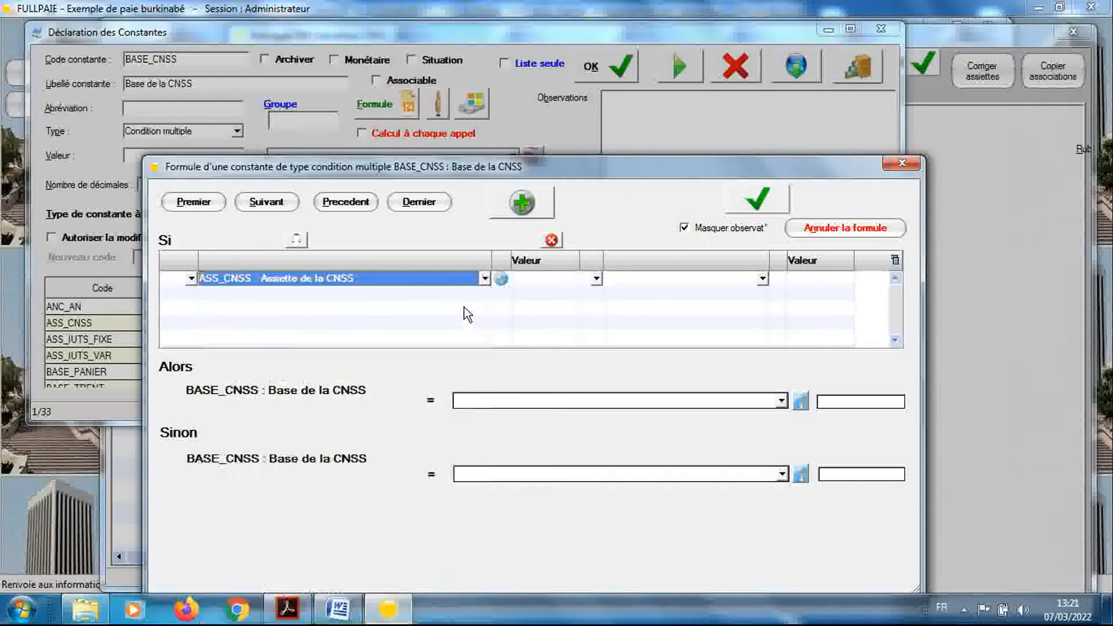
click(597, 279)
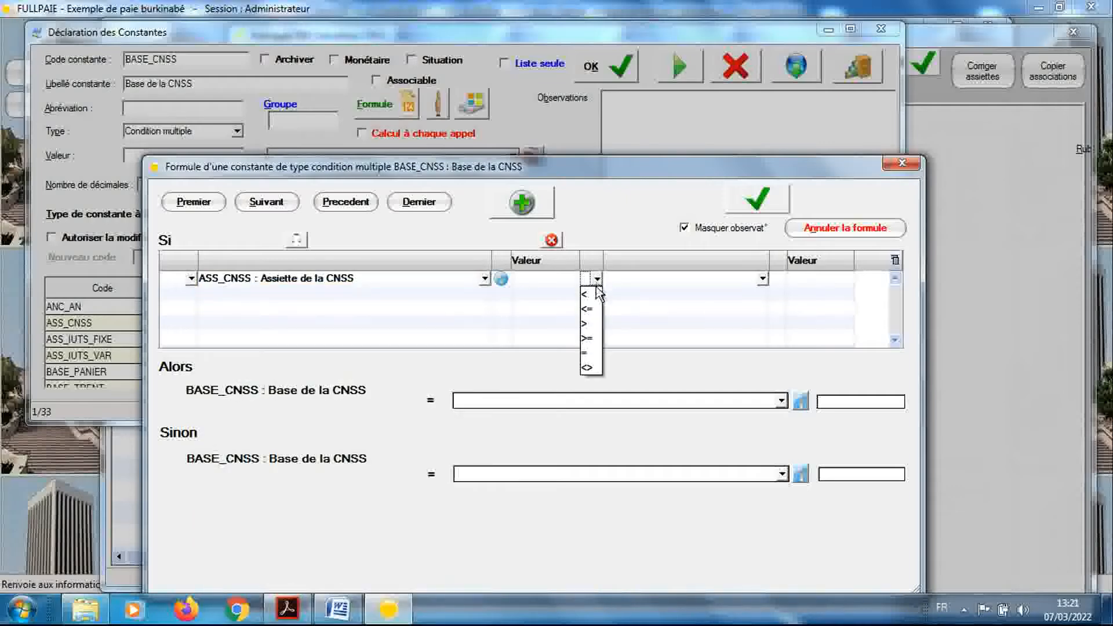
click(595, 290)
click(805, 282)
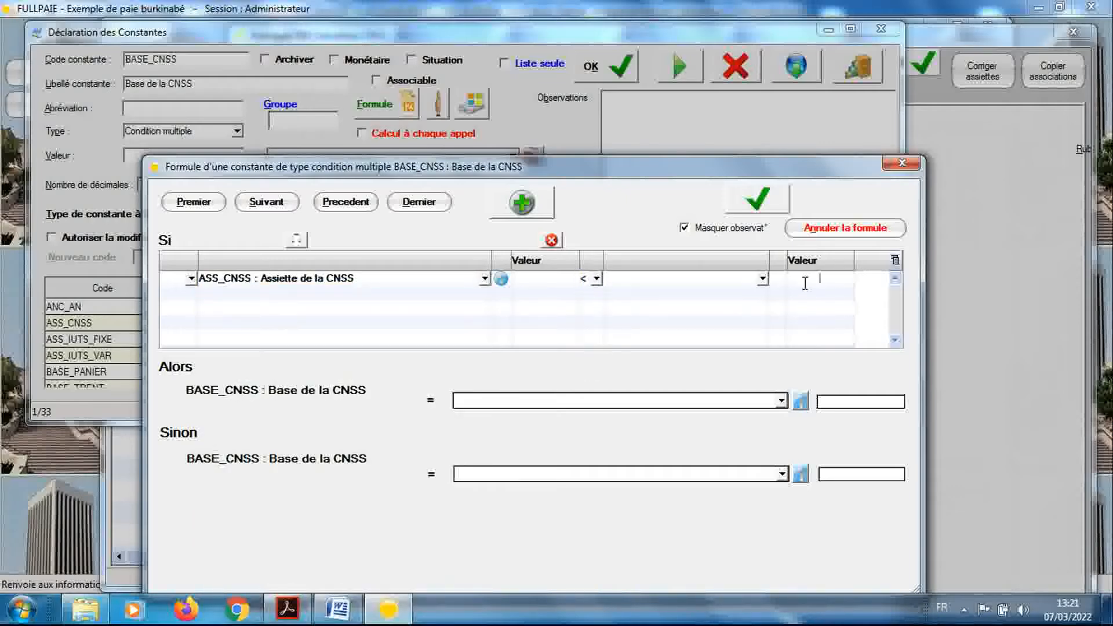
text(600000)
Set the BASE_CNSS result to ASS_CNSS for Alors and 600000 for Sinon, save the formula, and return to rubrique 700
click(780, 402)
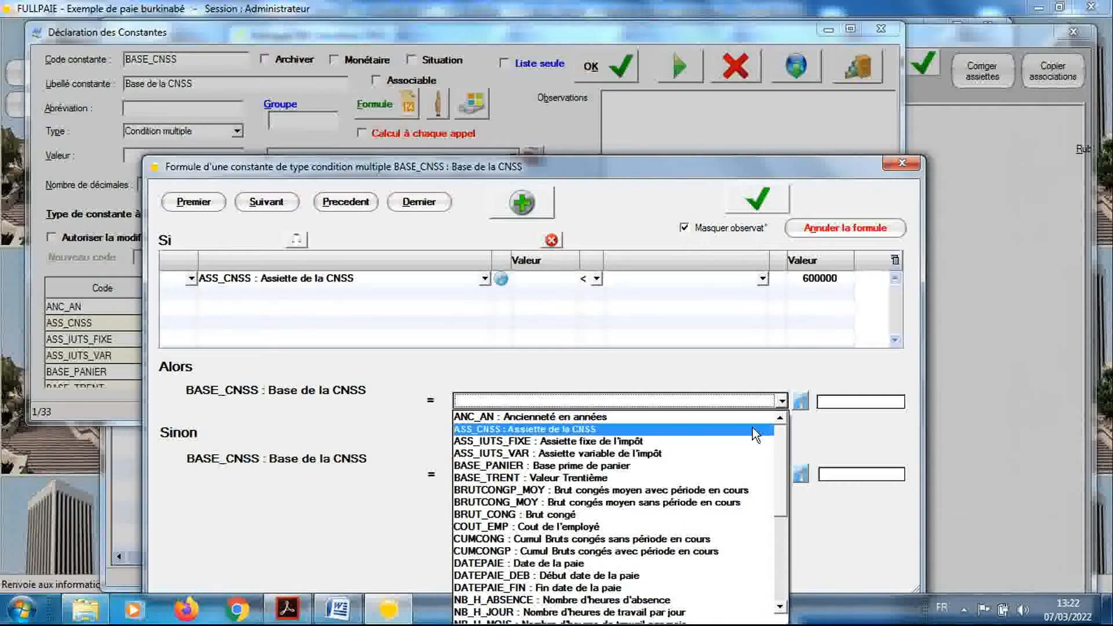
click(752, 428)
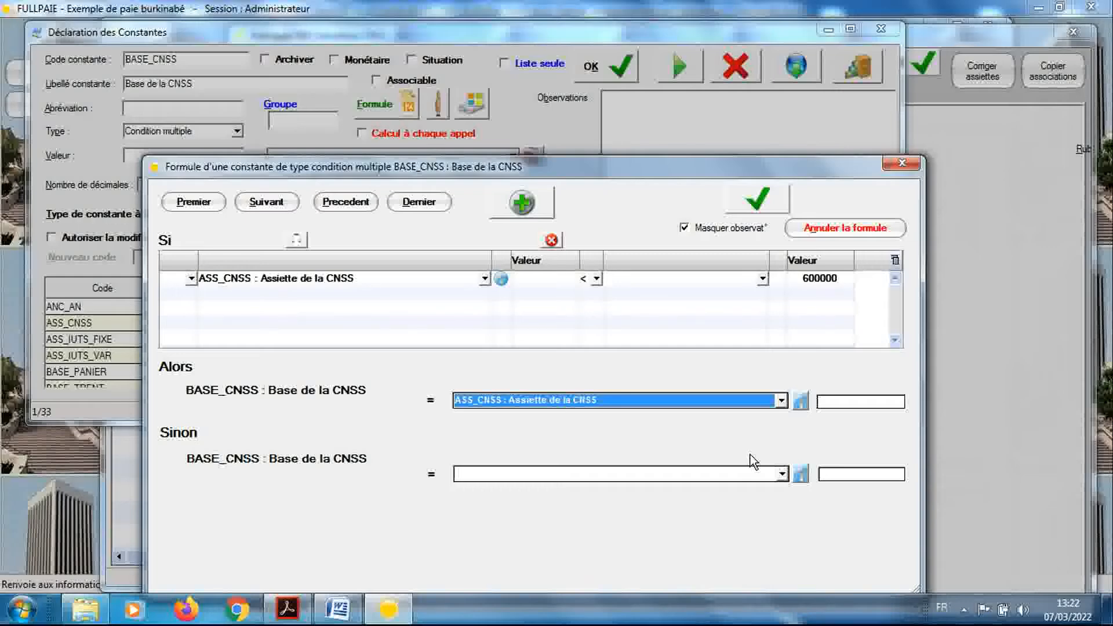
click(828, 474)
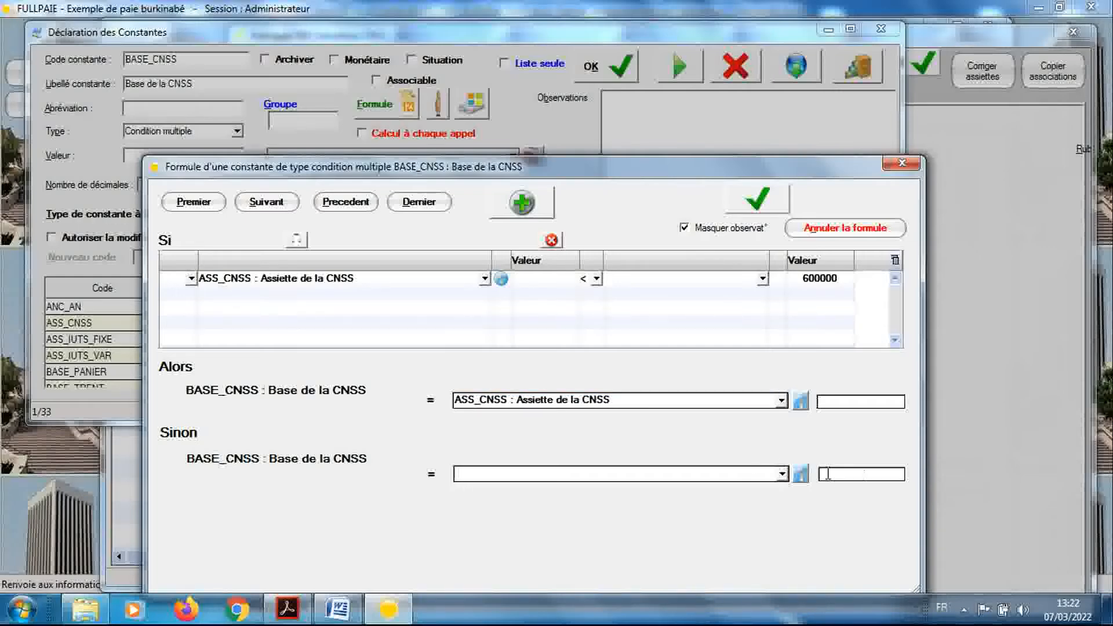
text(600000)
click(757, 200)
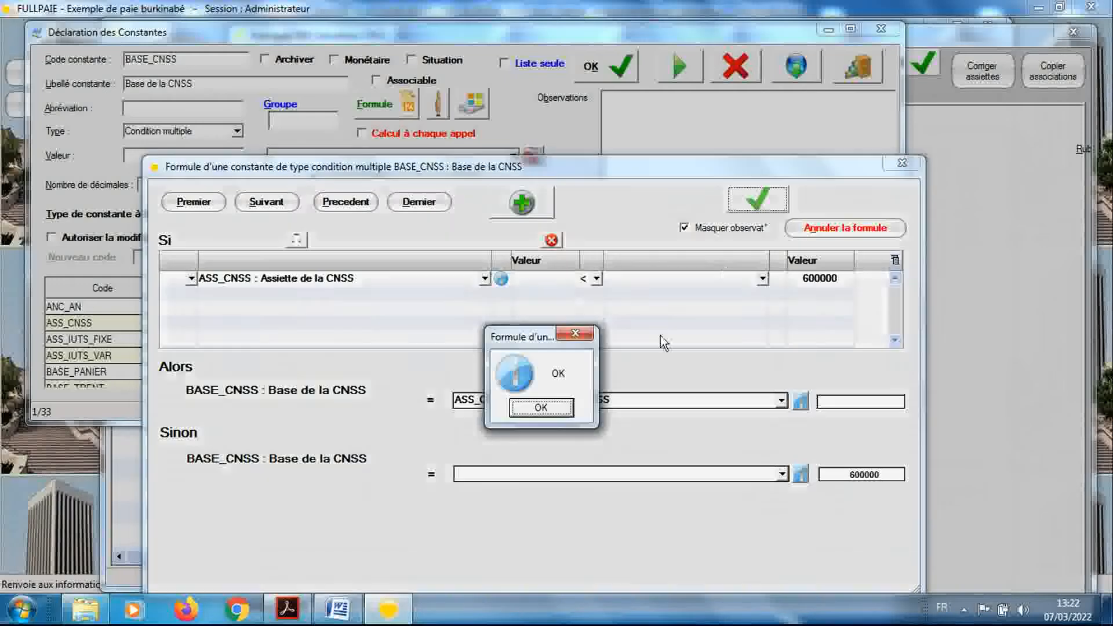
click(555, 409)
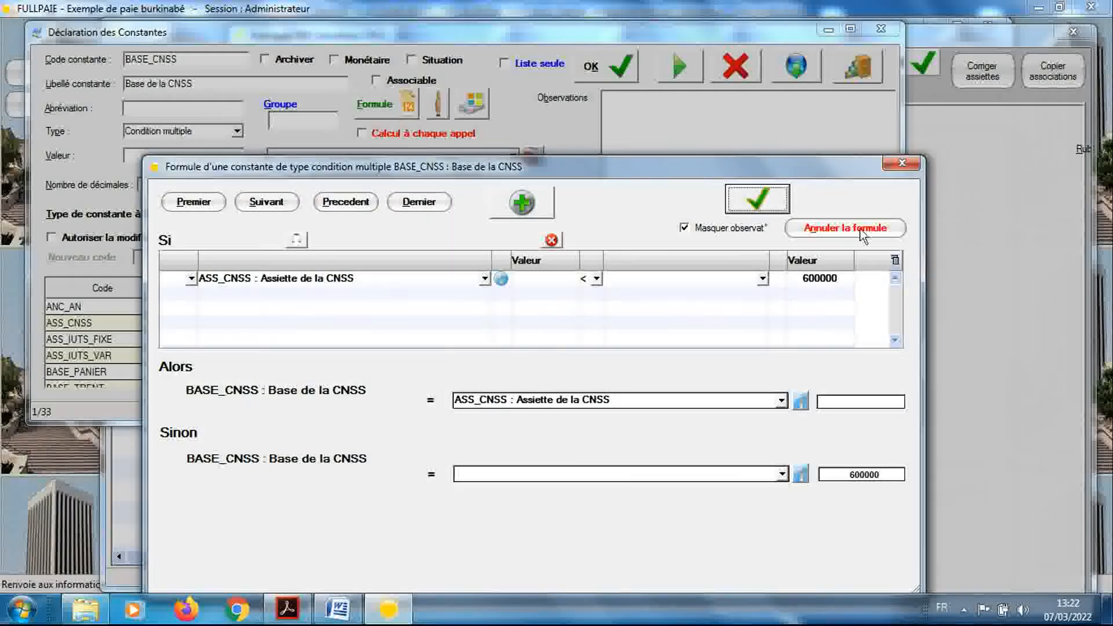
click(887, 165)
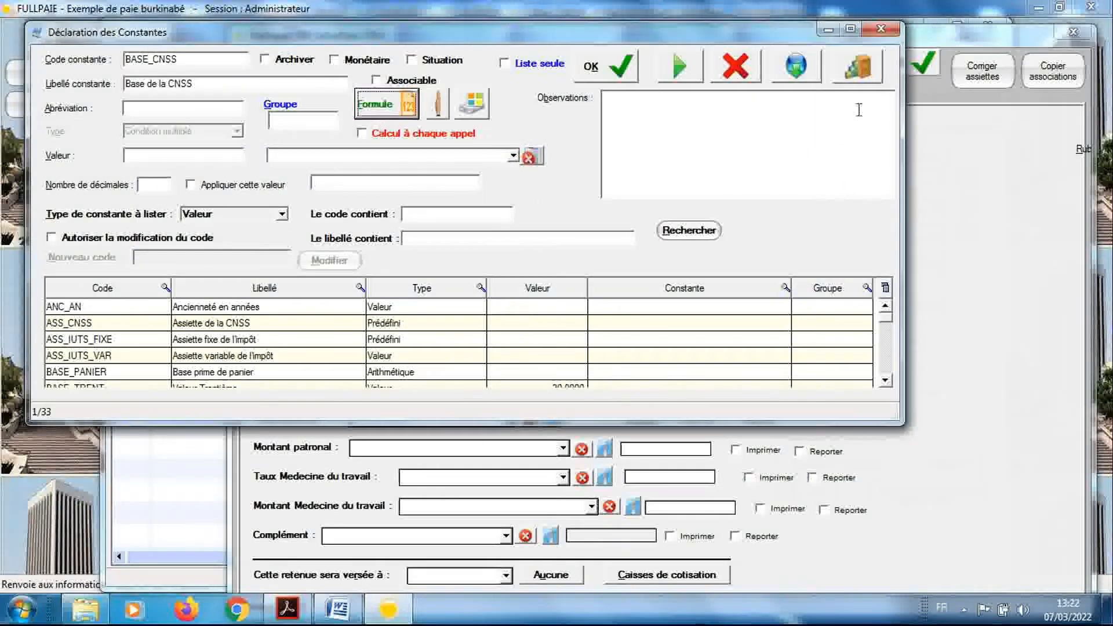
click(881, 29)
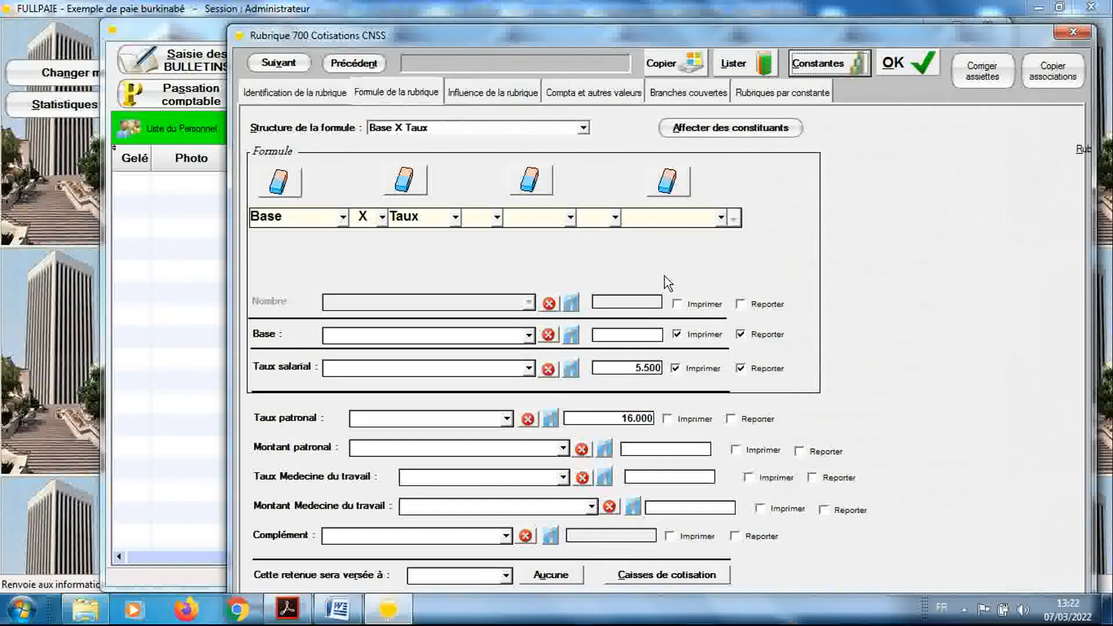
Assign BASE_CNSS / Base de la CNSS as the Base of rubrique 700, save it, and check its ASS_IUTS_FIXE influence line
click(530, 337)
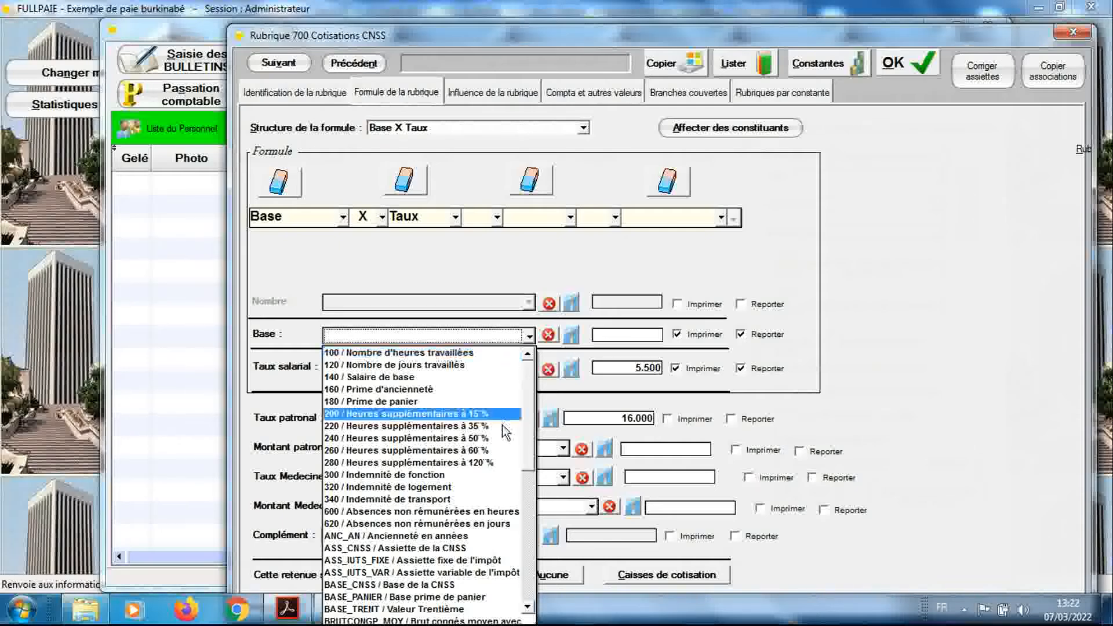
click(460, 586)
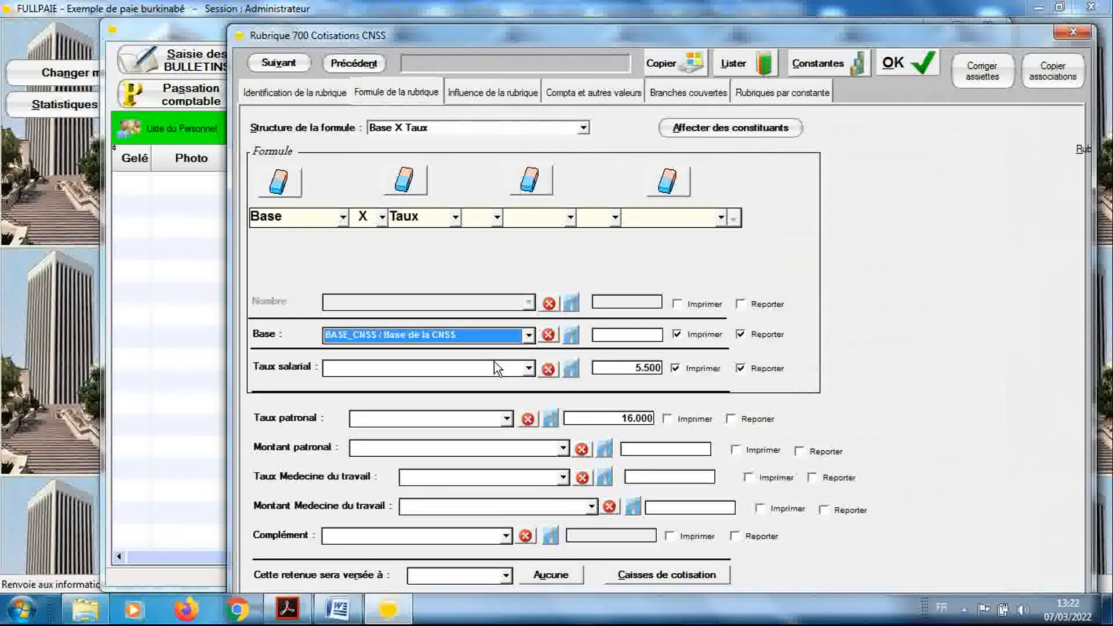
click(916, 64)
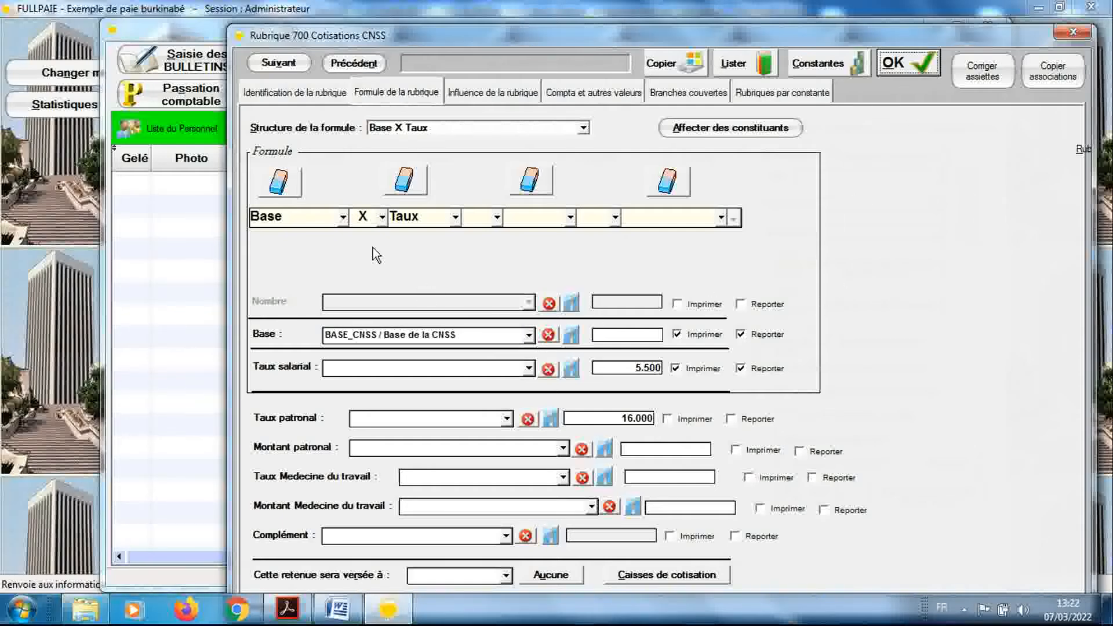
click(287, 94)
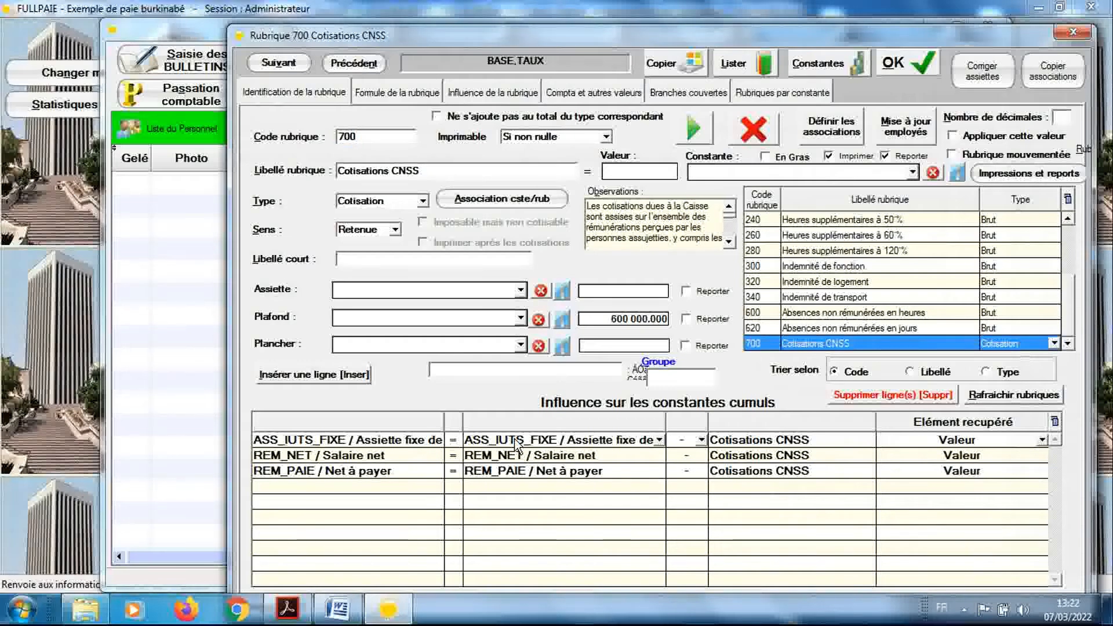
click(515, 441)
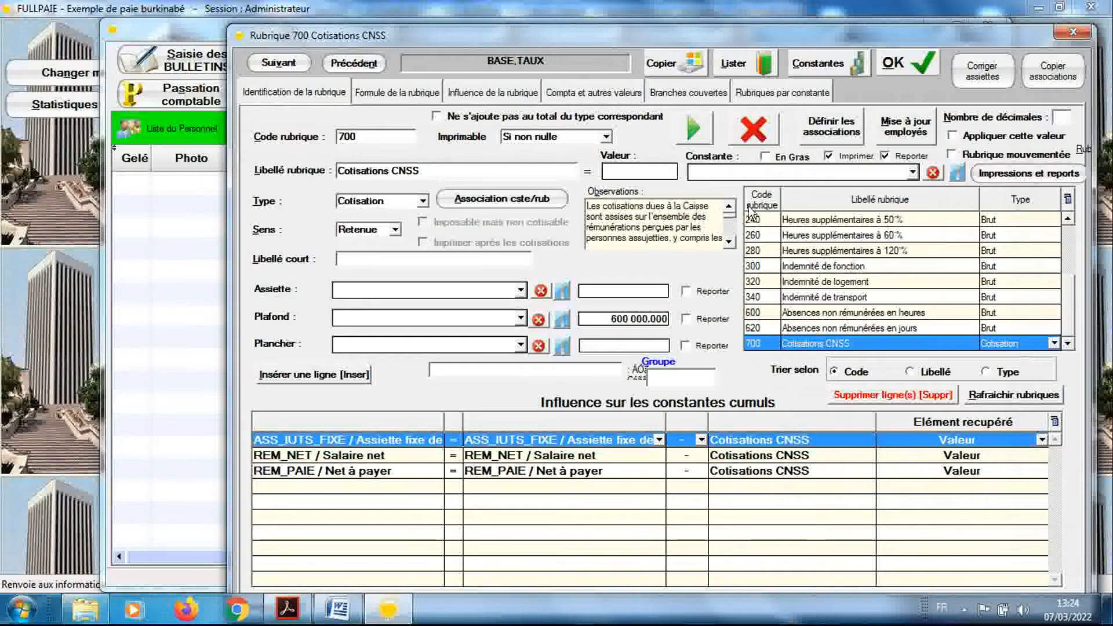
Create the constant ASS_IUTS labelled "Assiette de l'IUTS" with type Arithmétique, and save it
click(800, 70)
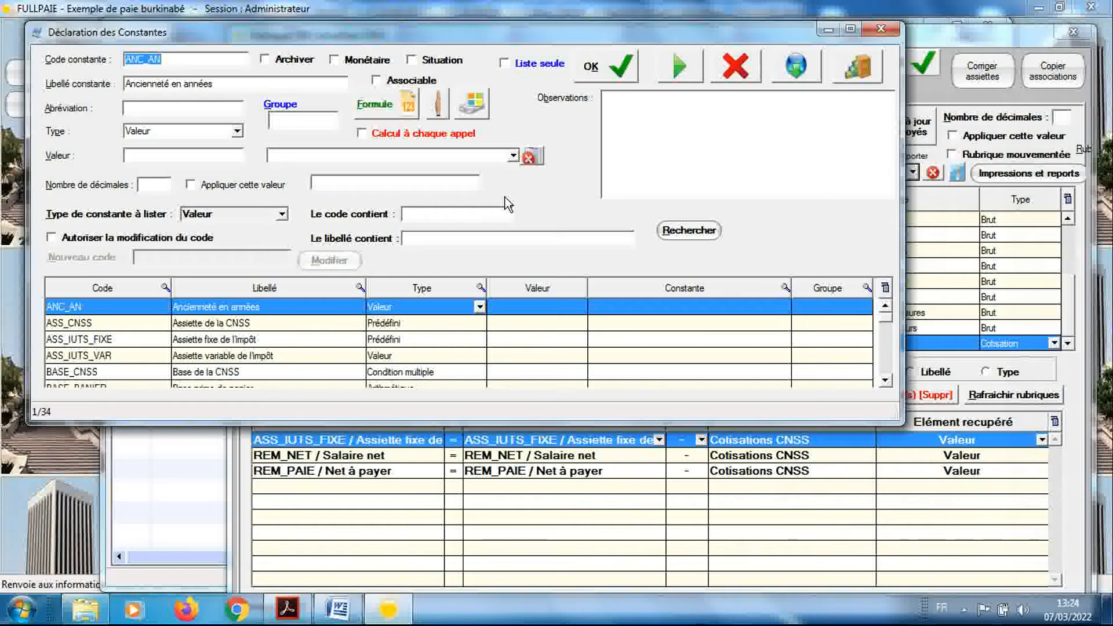
text(ASS)
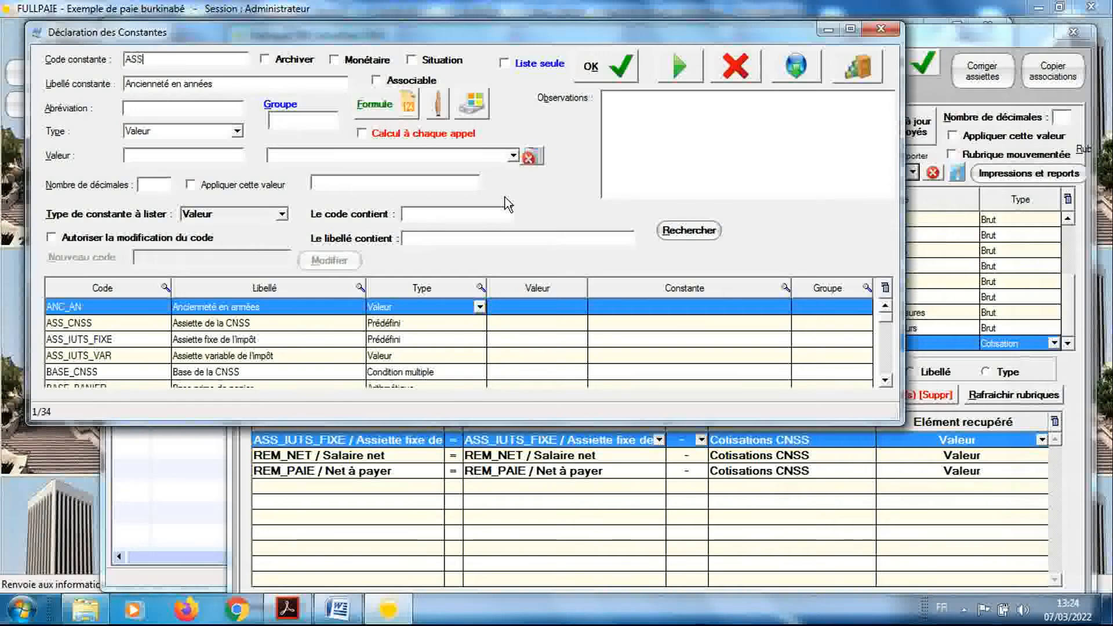
text(_IU)
key(BackSpace)
text(TS)
key(Tab)
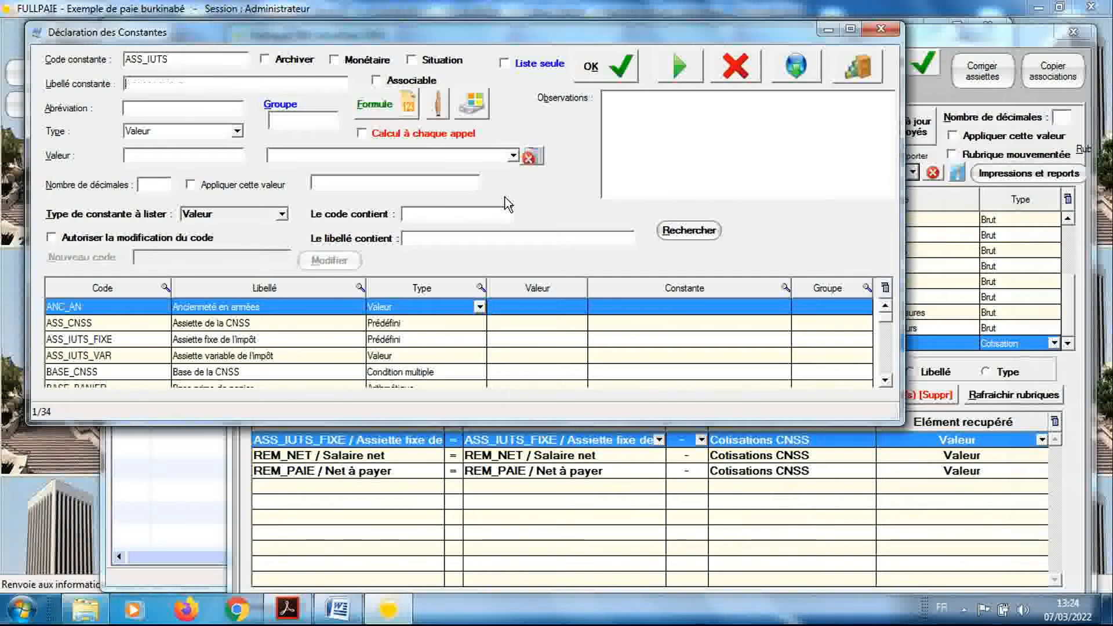
text(Assi)
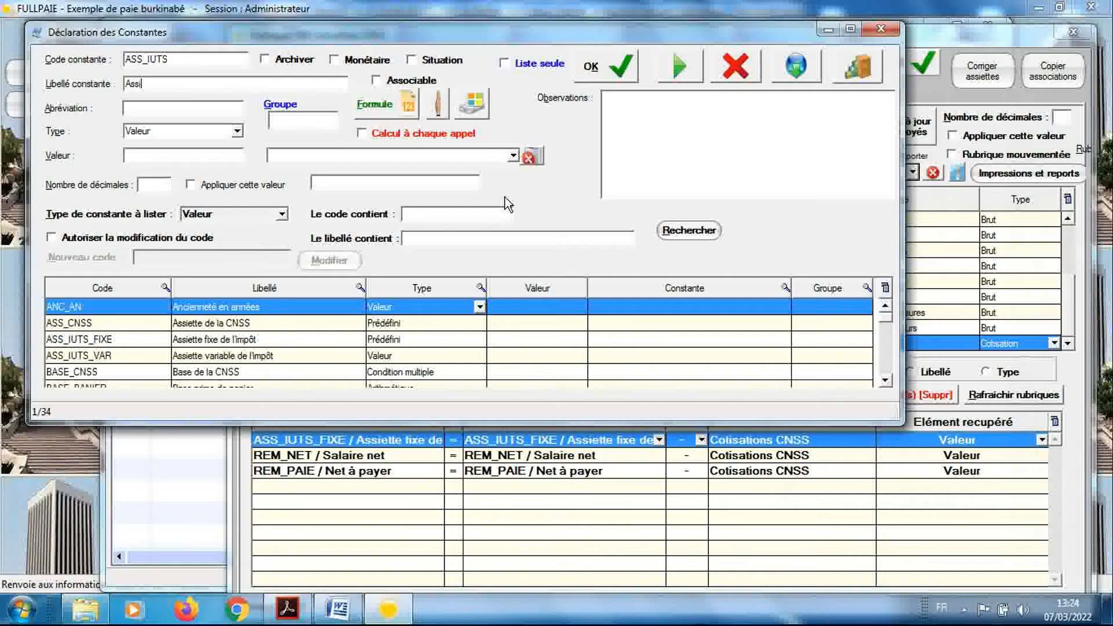
text(ette de l'IUTS)
click(238, 134)
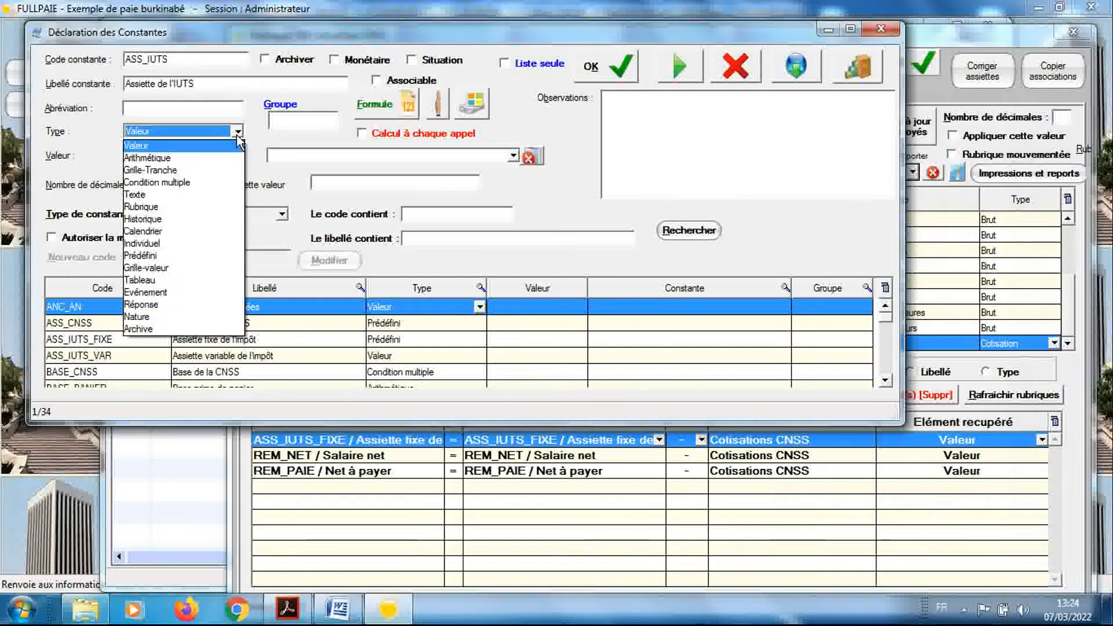
click(219, 158)
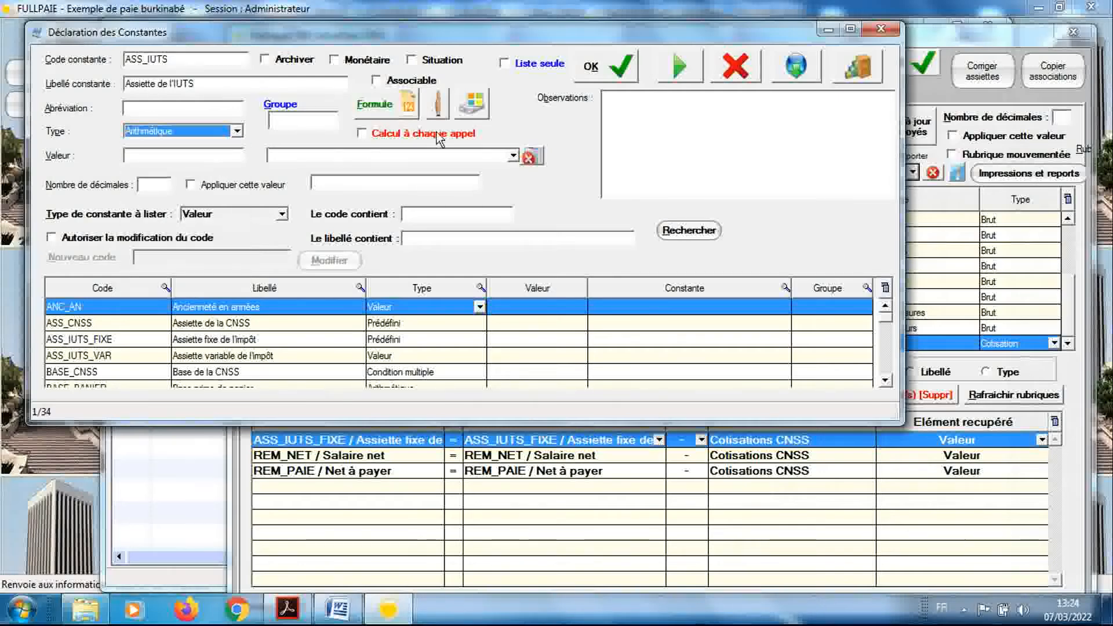
click(578, 72)
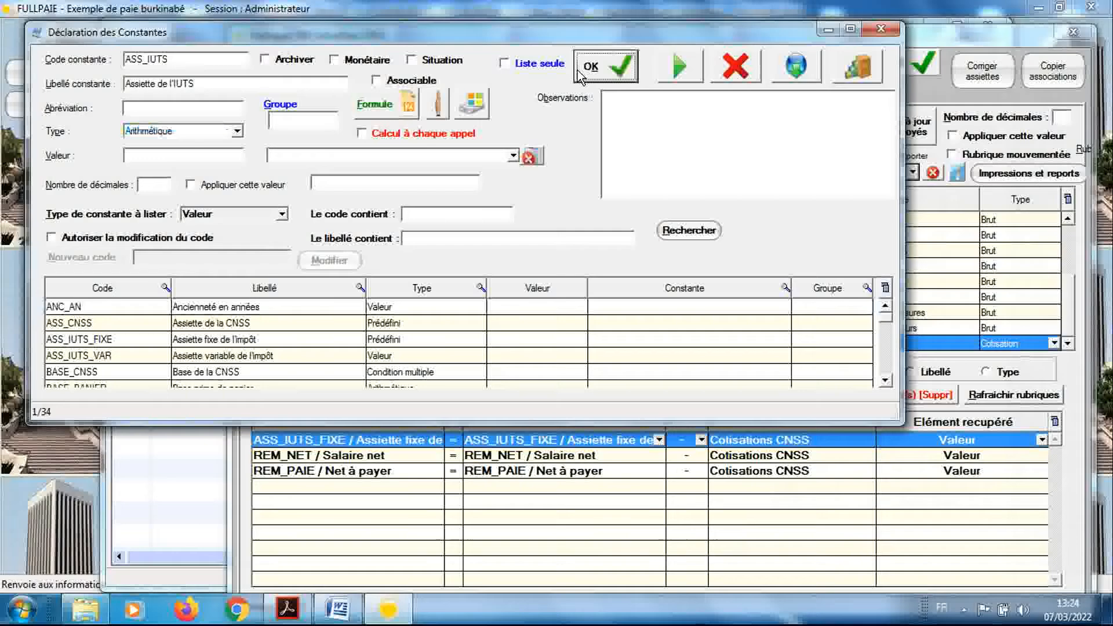
Open the formula of the ASS_IUTS constant and set its first term to ASS_IUTS_FIXE : Assiette fixe de l'impôt
click(406, 106)
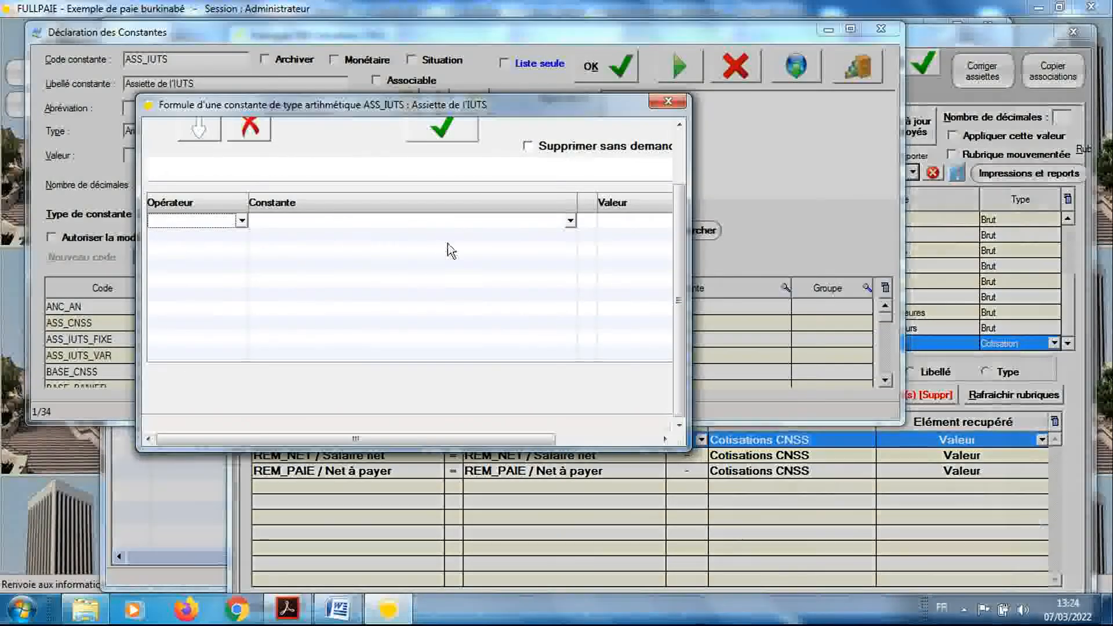
scroll(681, 227, up, 2)
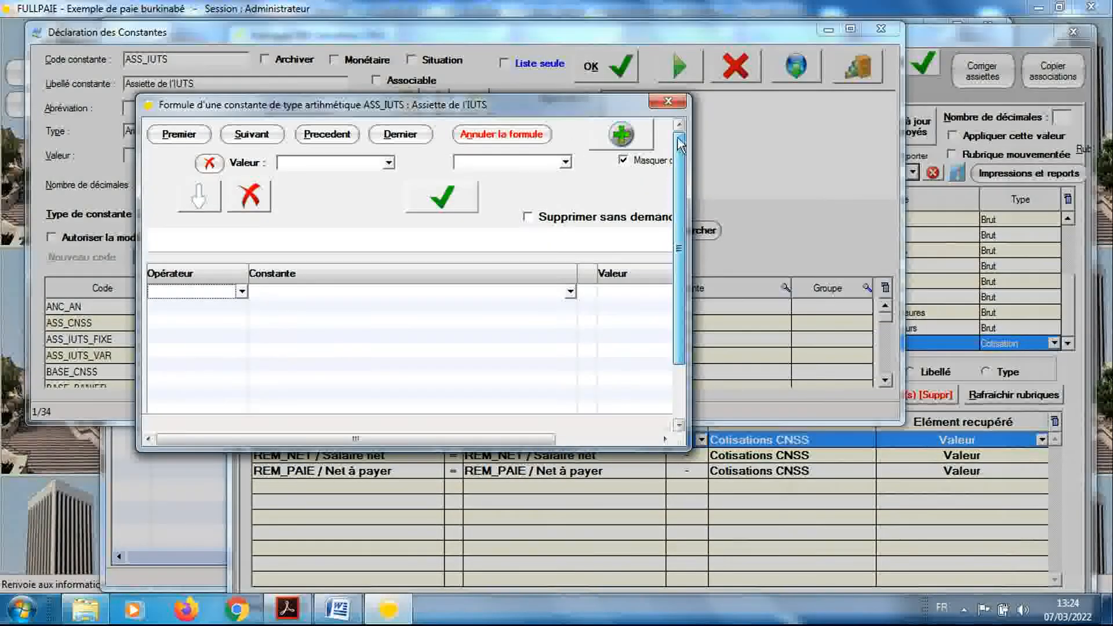
click(570, 295)
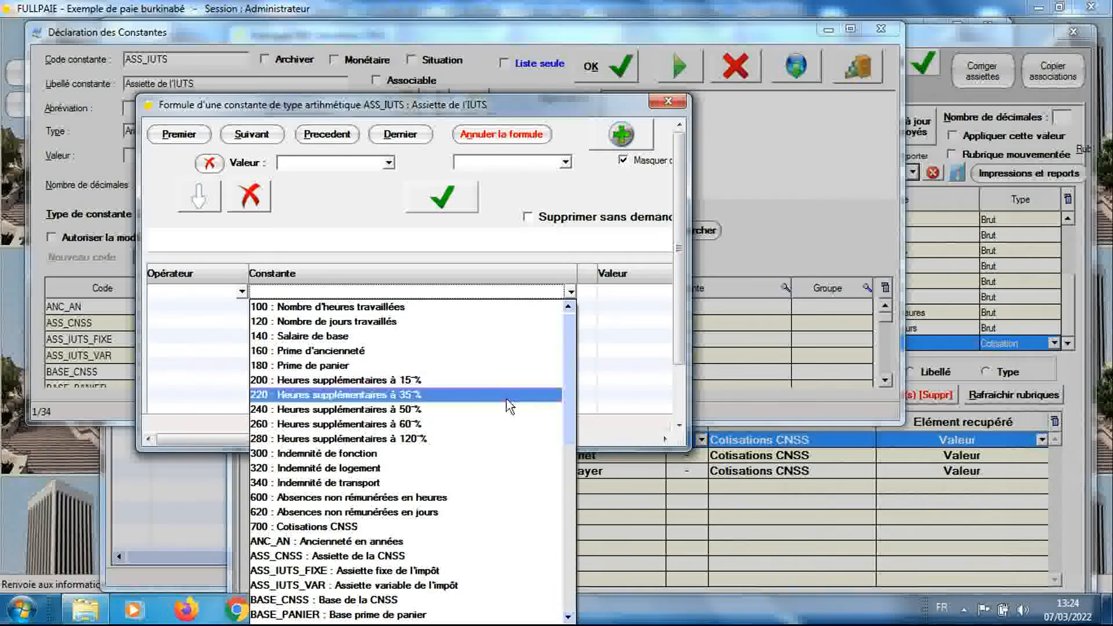
click(460, 574)
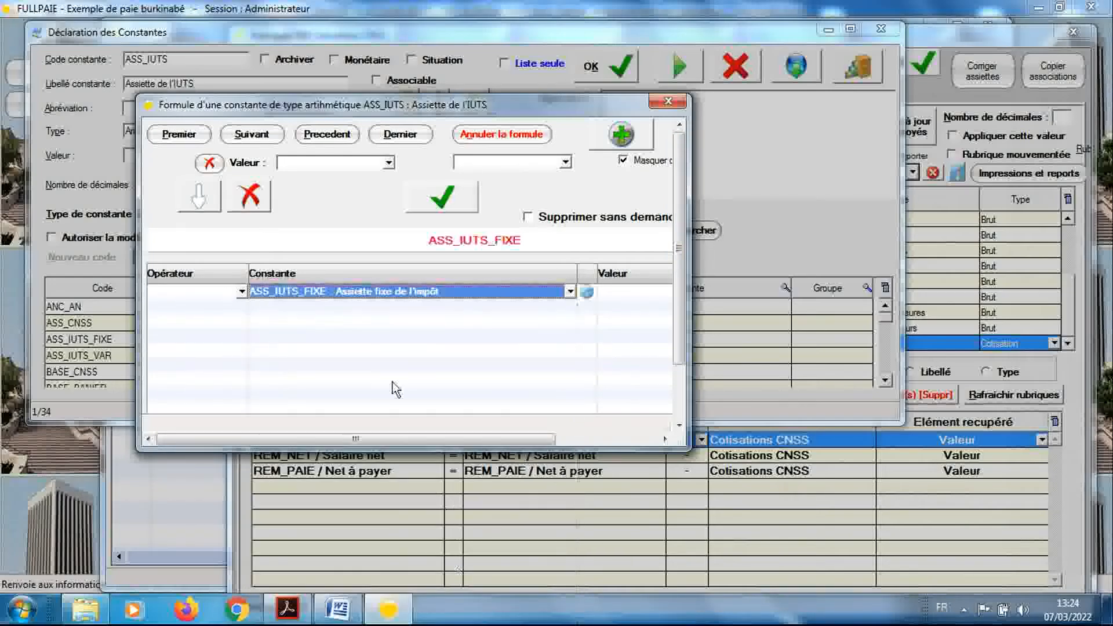
Add ASS_IUTS_VAR : Assiette variable de l'impôt to the ASS_IUTS formula with the + operator, then save and close the formula
click(243, 307)
click(243, 308)
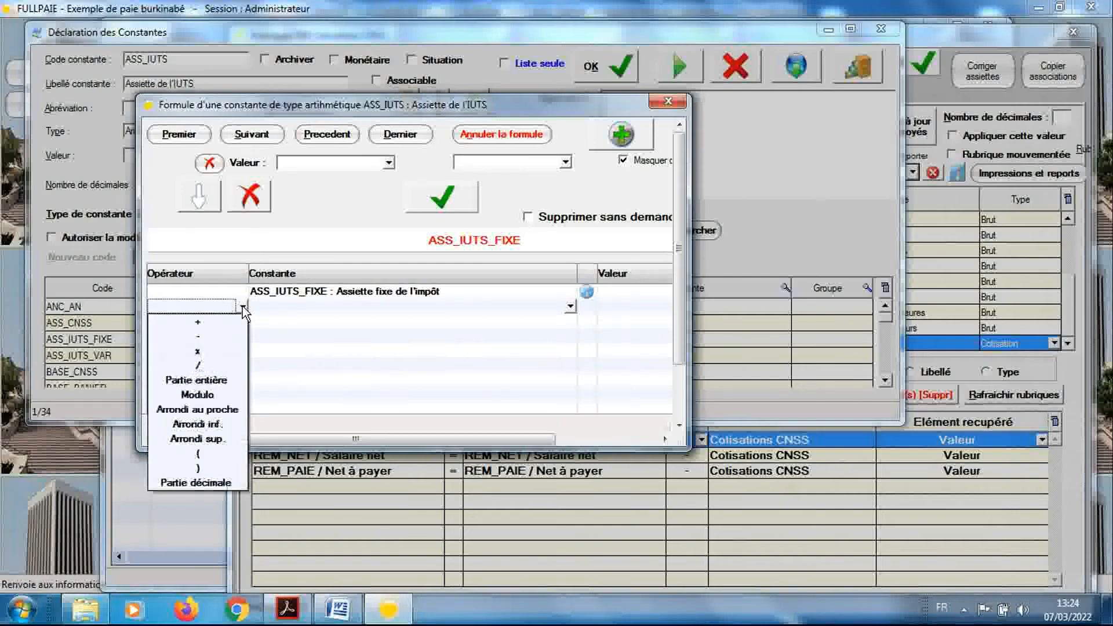
click(241, 322)
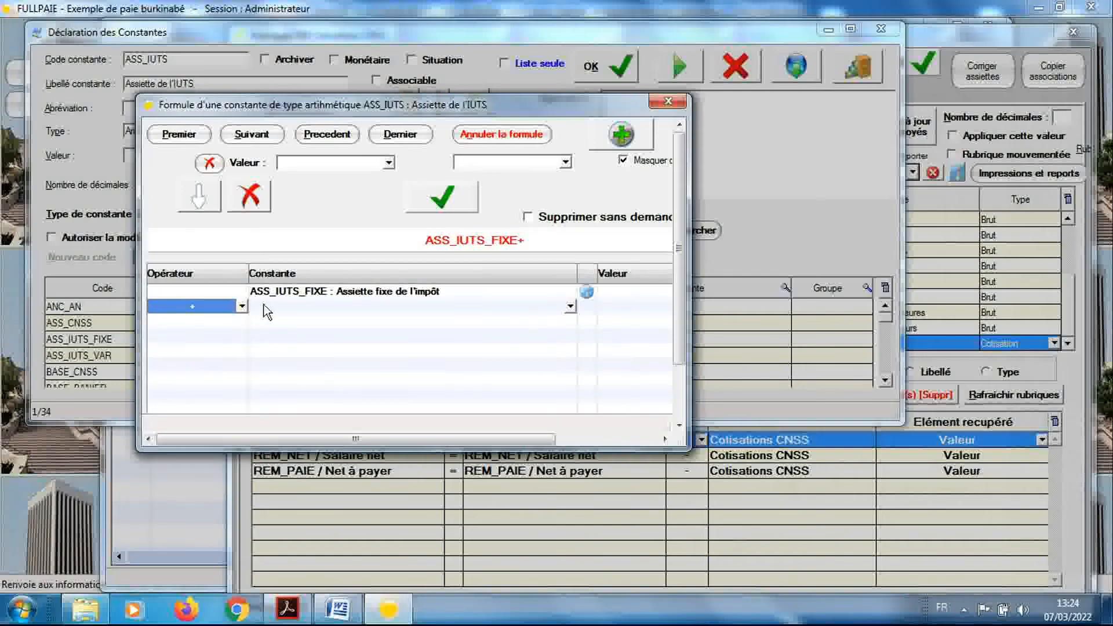
click(263, 307)
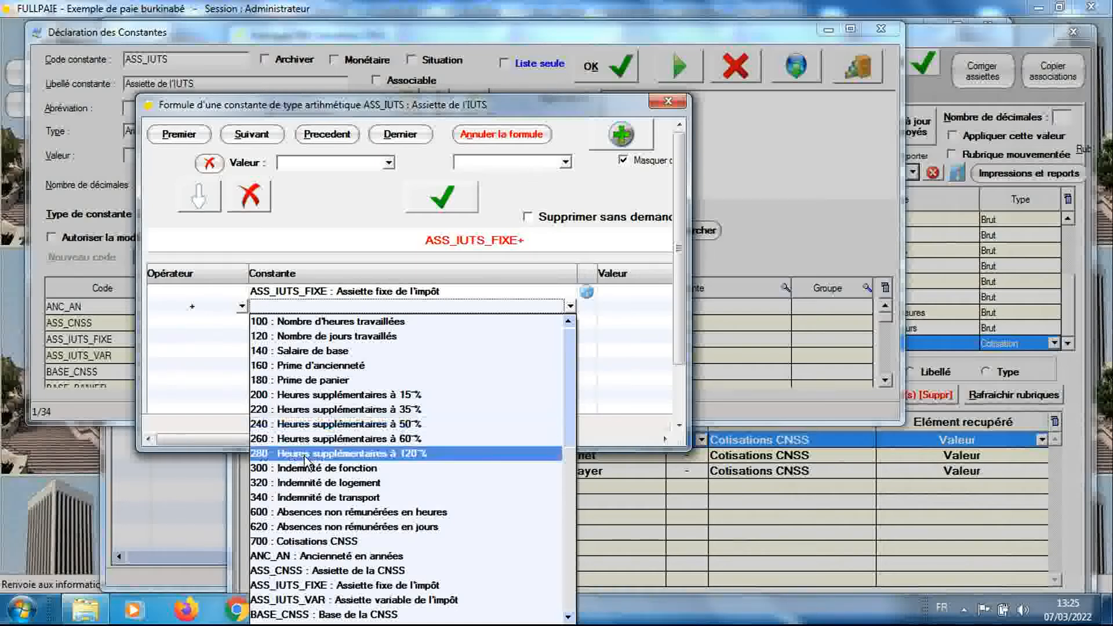
click(334, 600)
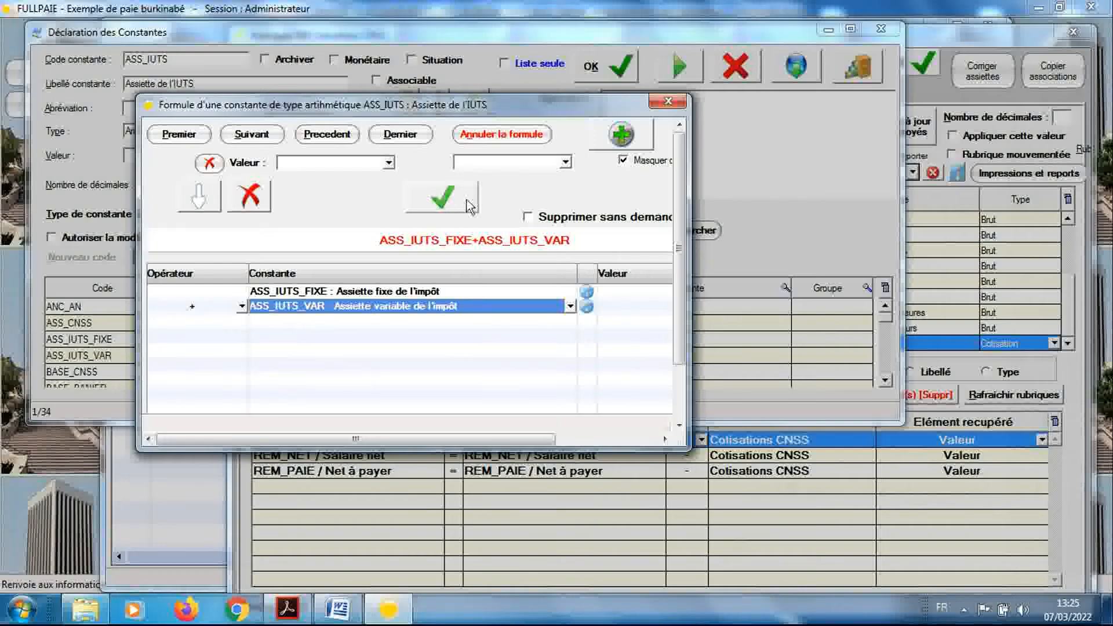
click(442, 198)
click(412, 303)
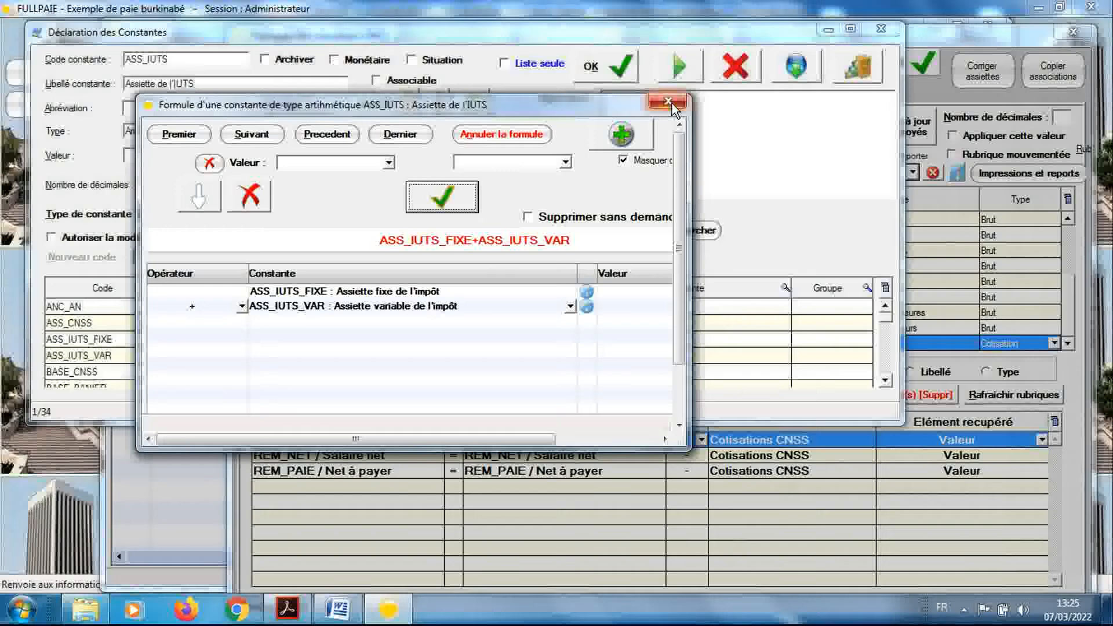
click(668, 103)
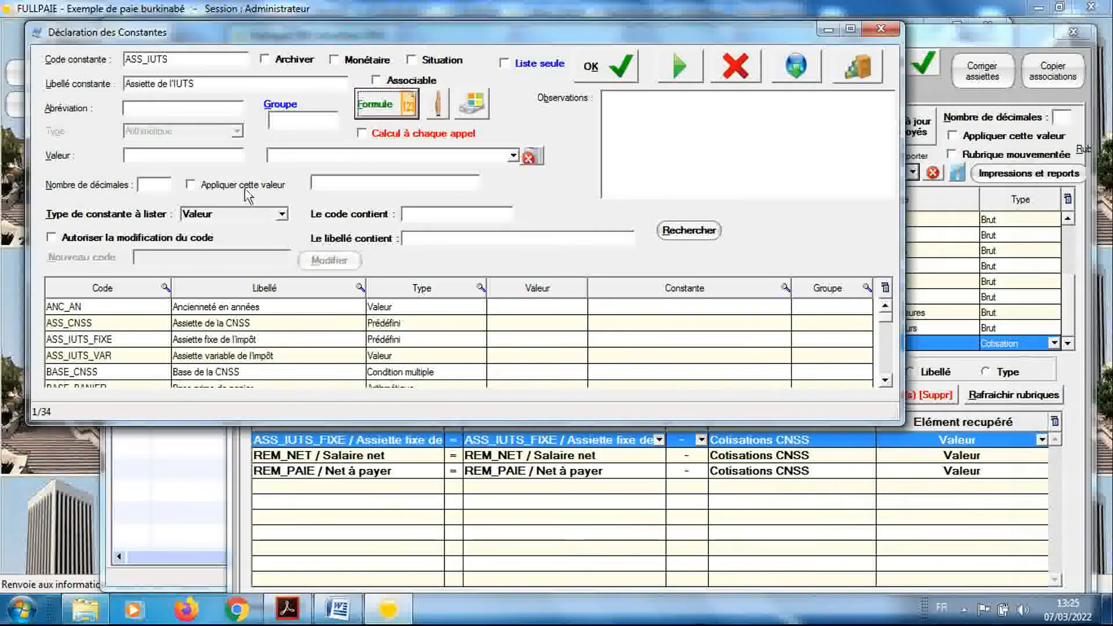
Switch to the Code général des impots Burkina PDF in Adobe Acrobat Reader to consult the Art. 111 rules on net taxable income
double_click(209, 59)
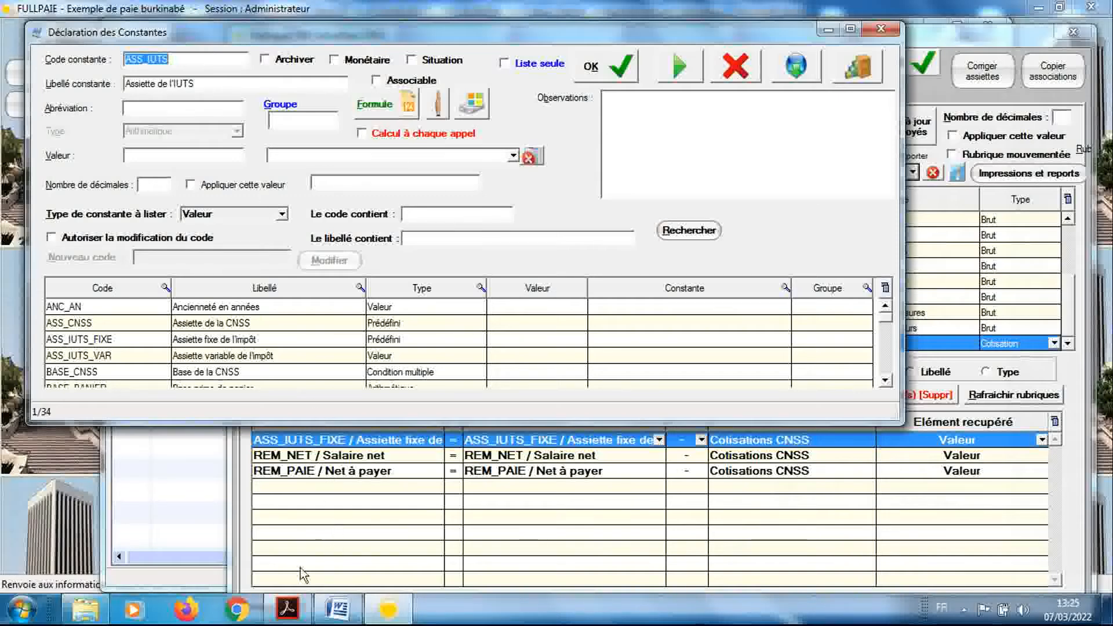
click(288, 609)
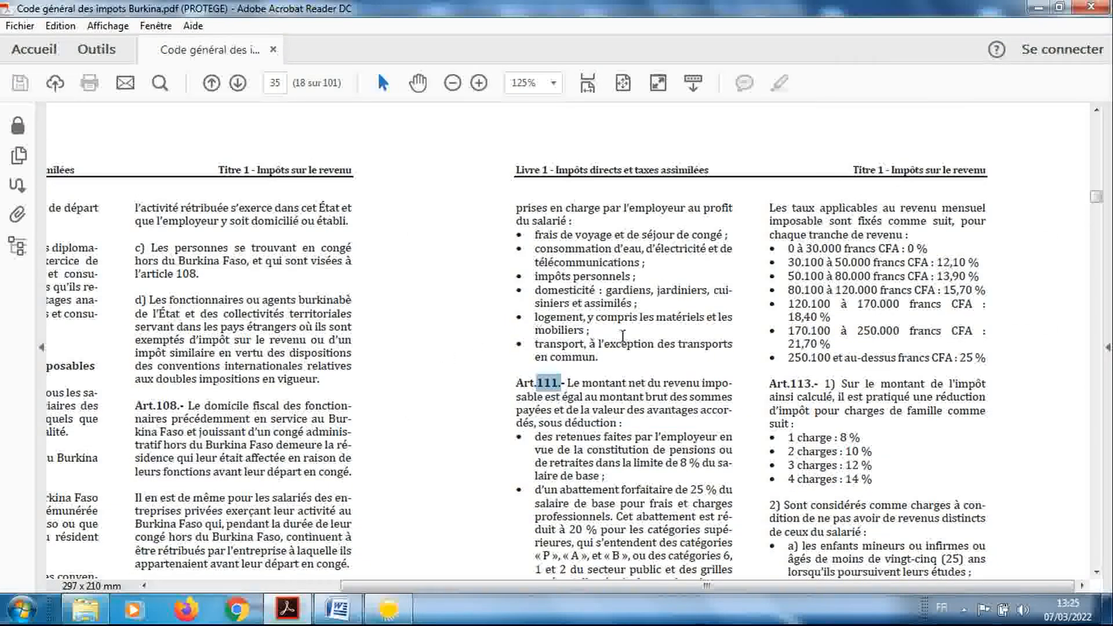
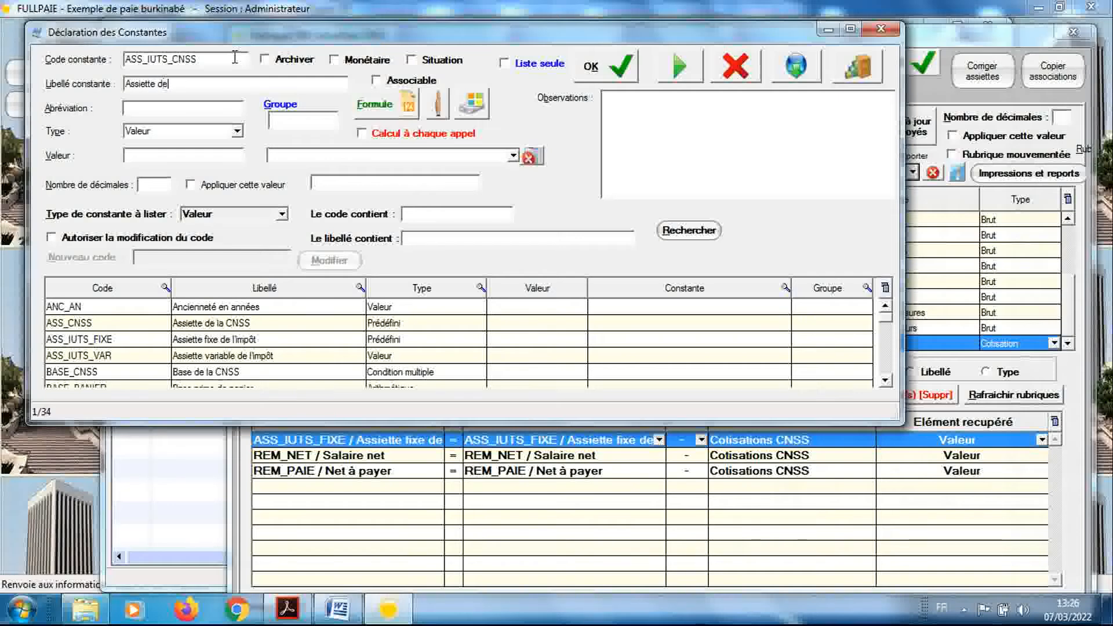
Complete the label of the ASS_IUTS_CNSS constant as "Assiette de l'impôt déductible des cotisations"
text(impôt dé)
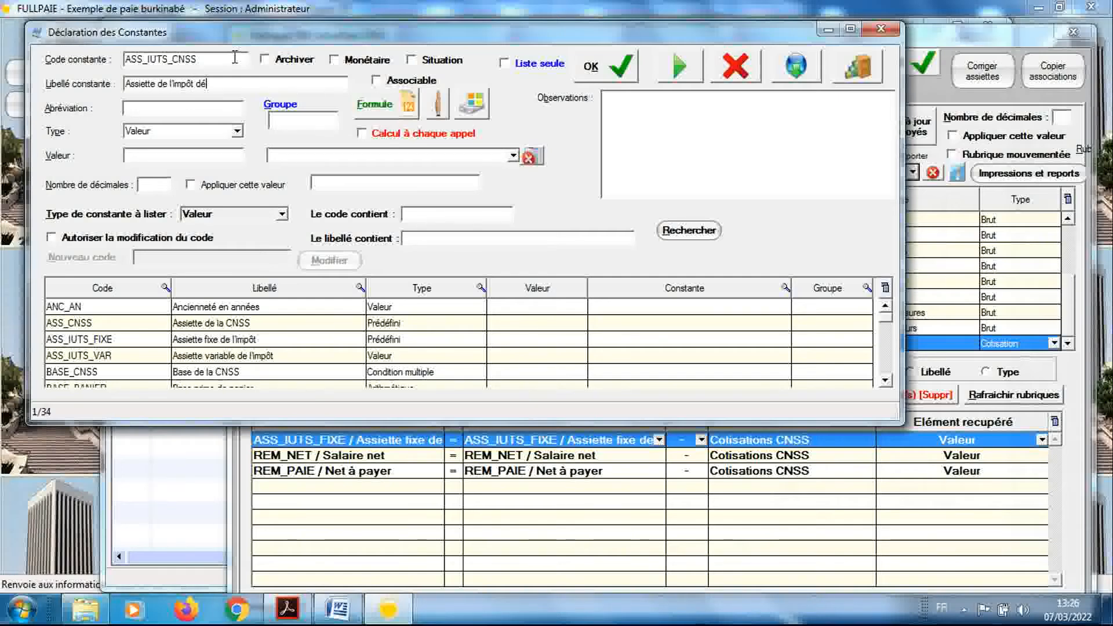
text(ductible d)
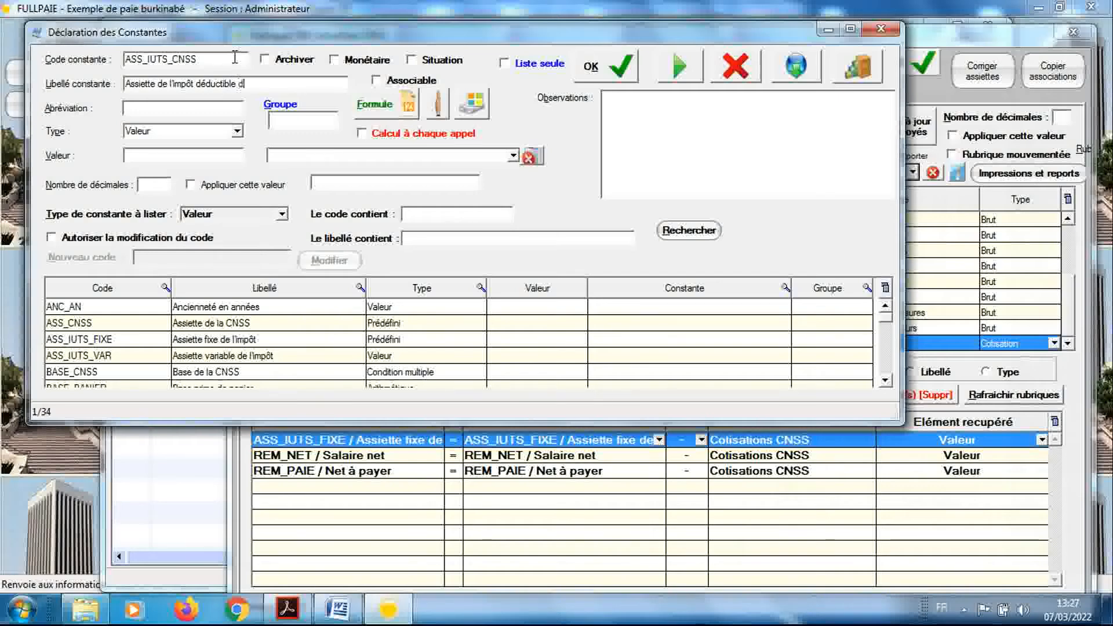
text(es cotisations)
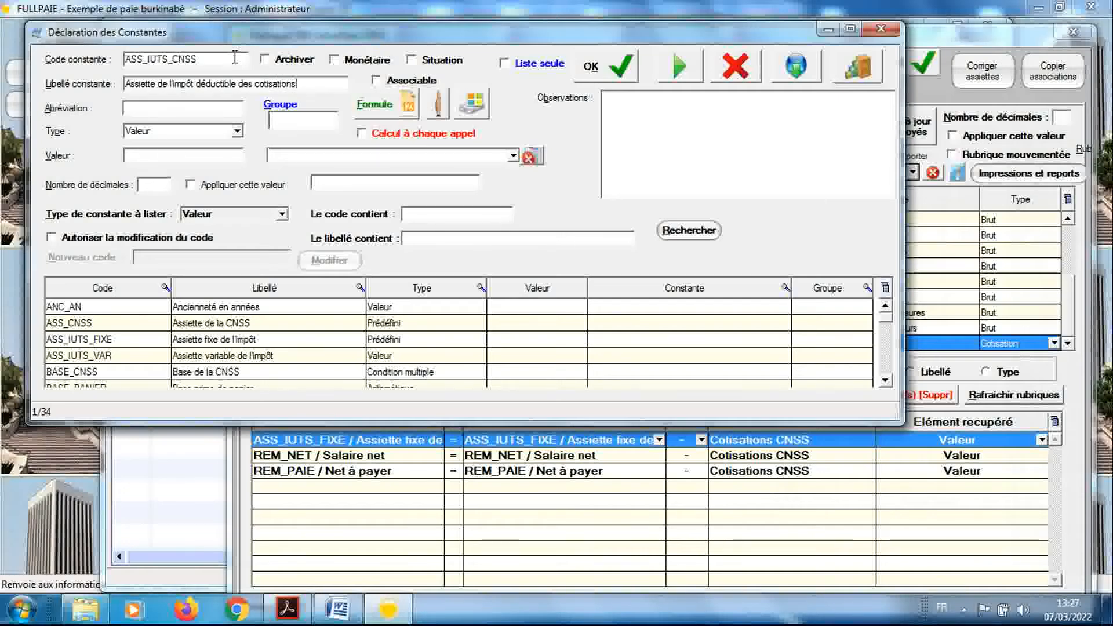
Set the type of the ASS_IUTS_CNSS constant to Condition multiple and save the constant
click(219, 138)
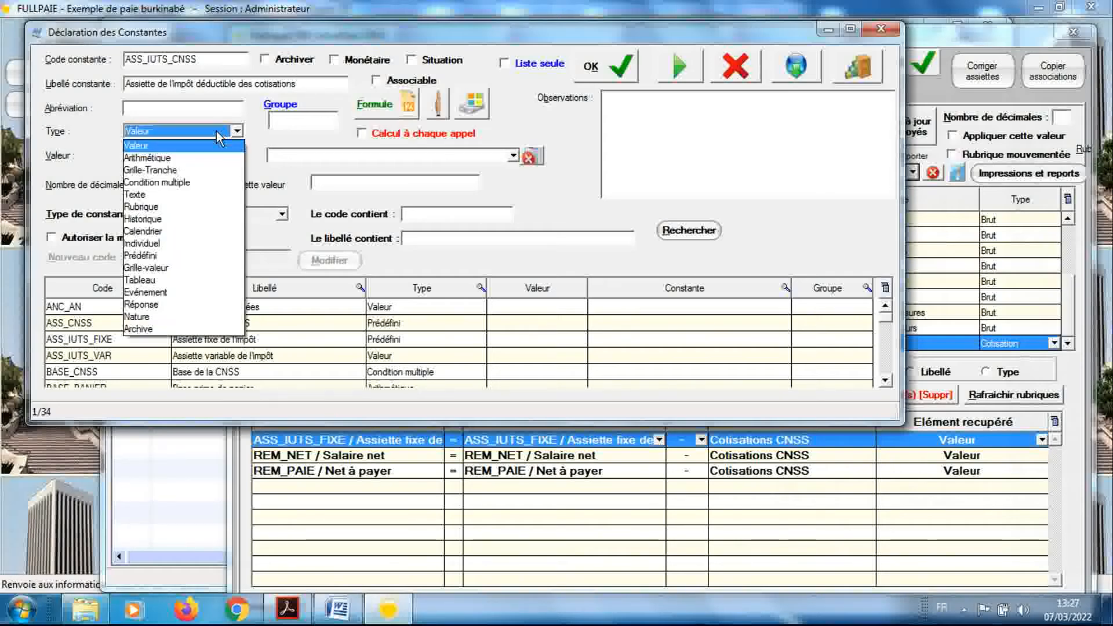
click(207, 183)
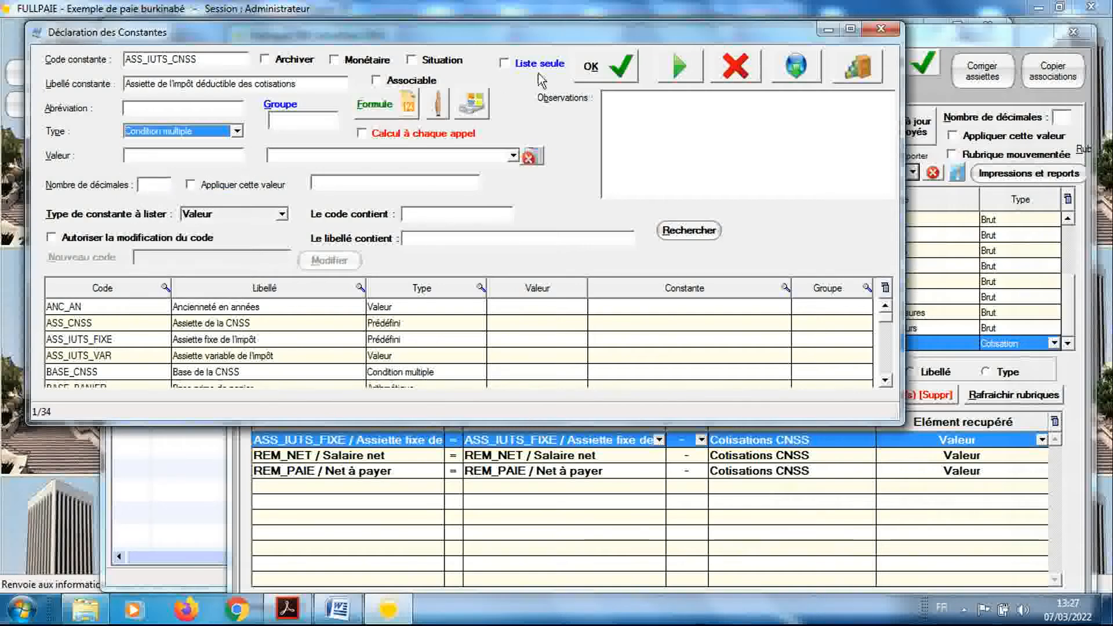
click(590, 78)
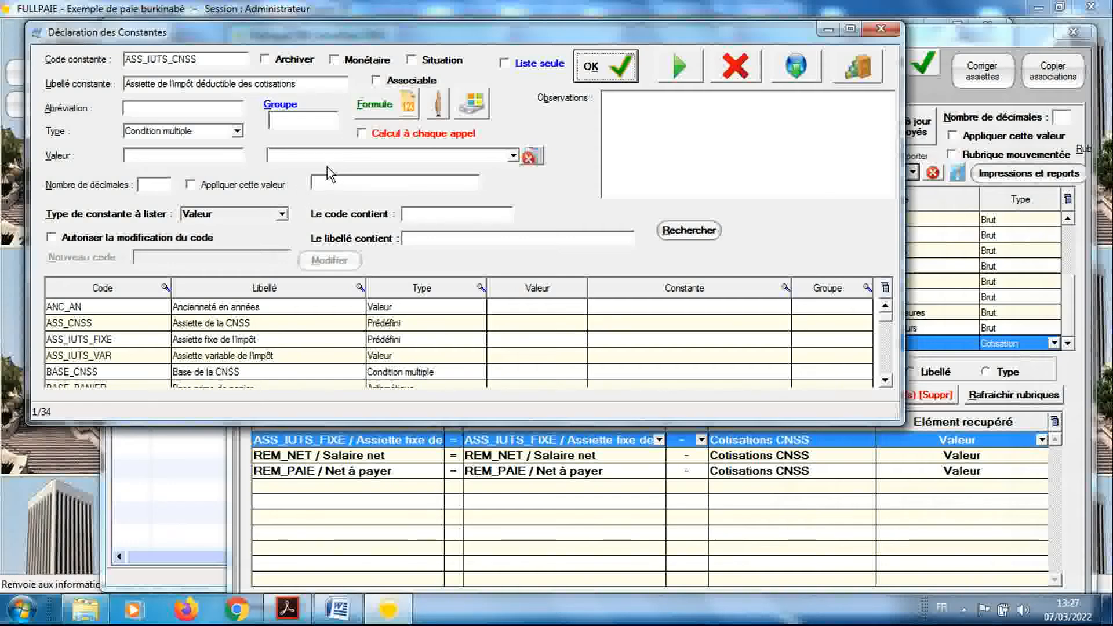
Open the ASS_IUTS_CNSS formula and set the first operand of its Si condition to ASS_IUTS : Assiette de l'IUTS
click(365, 108)
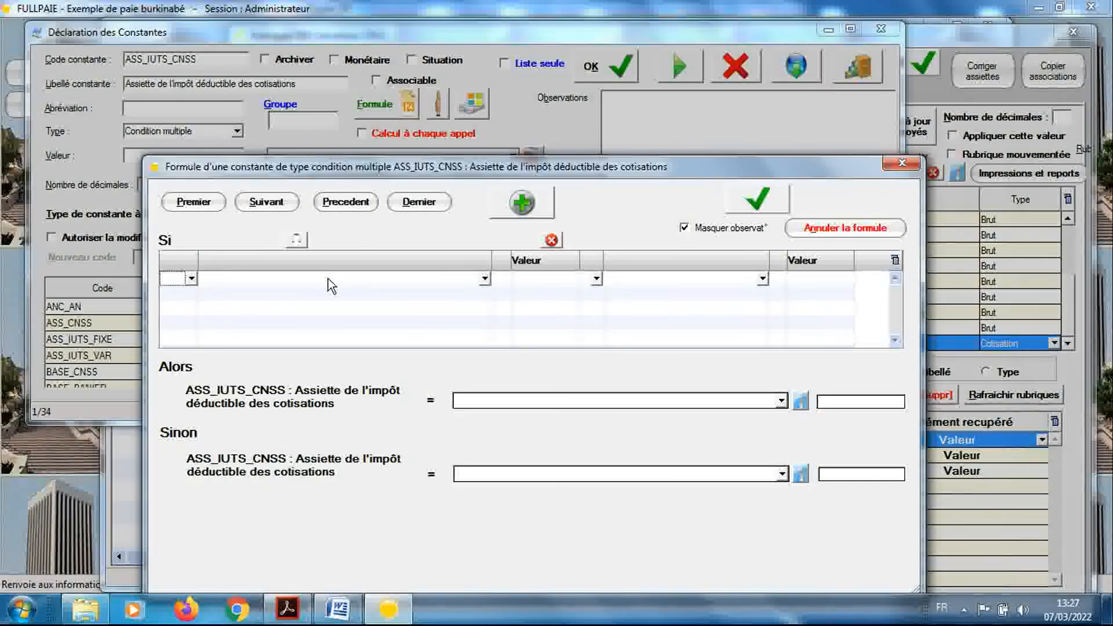
click(360, 288)
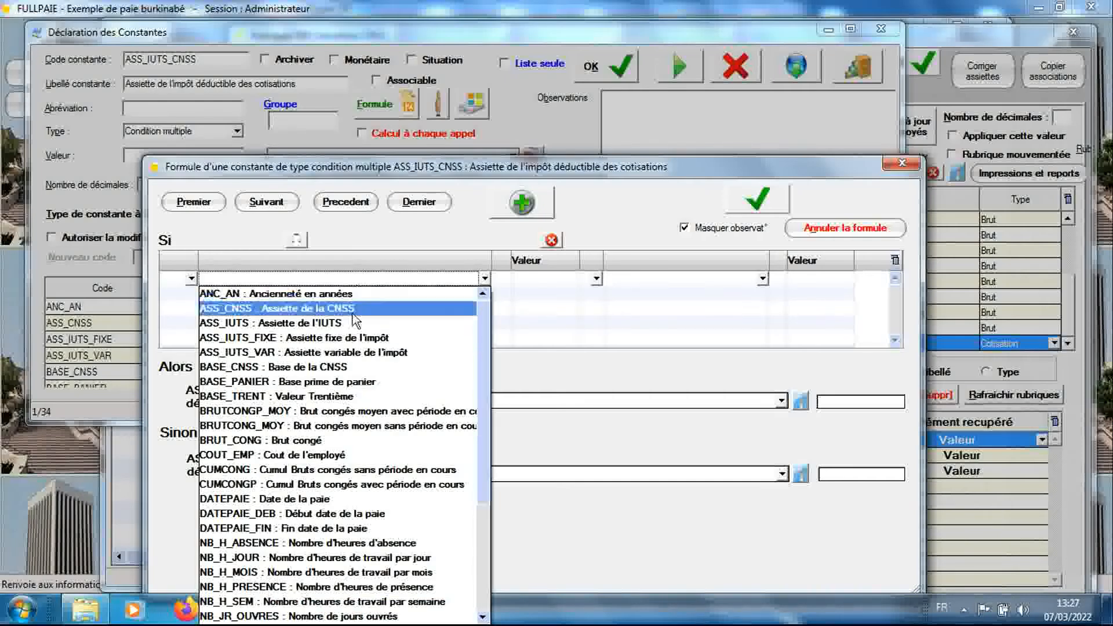
click(353, 320)
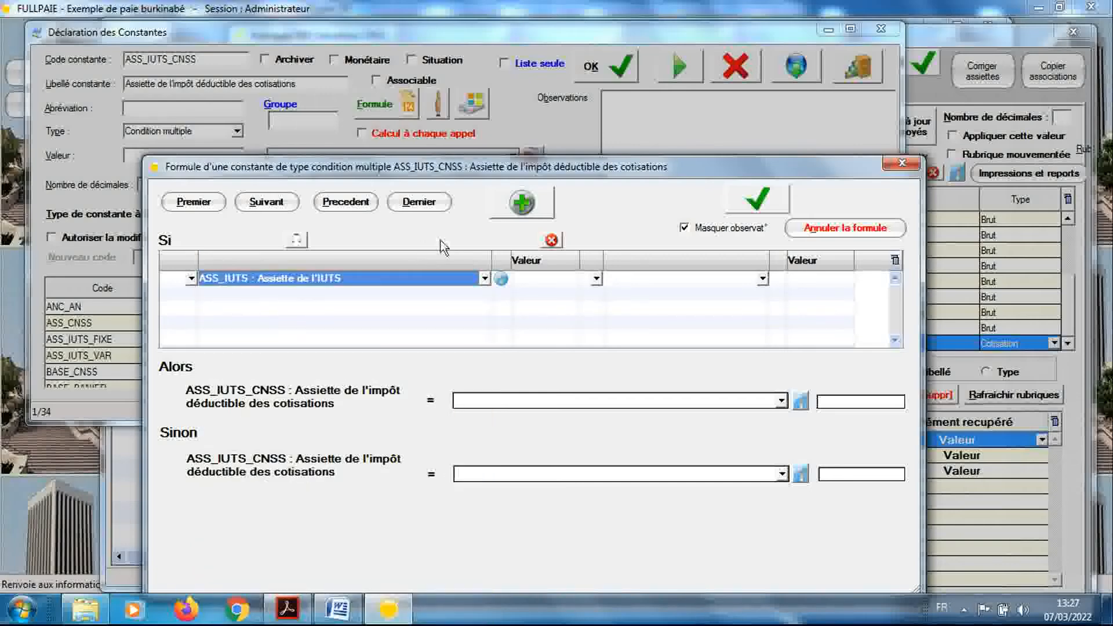
Start declaring a new constant from the condition formula and give it the code COMP_REM_BASE_CNSS
click(520, 204)
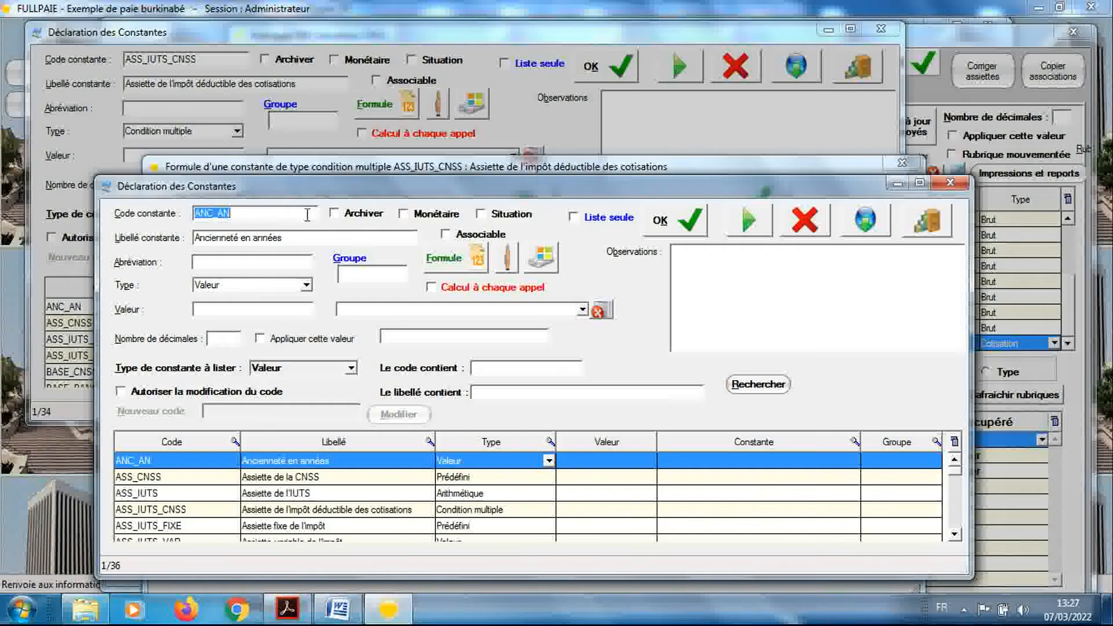
text(COMP_)
key(BackSpace)
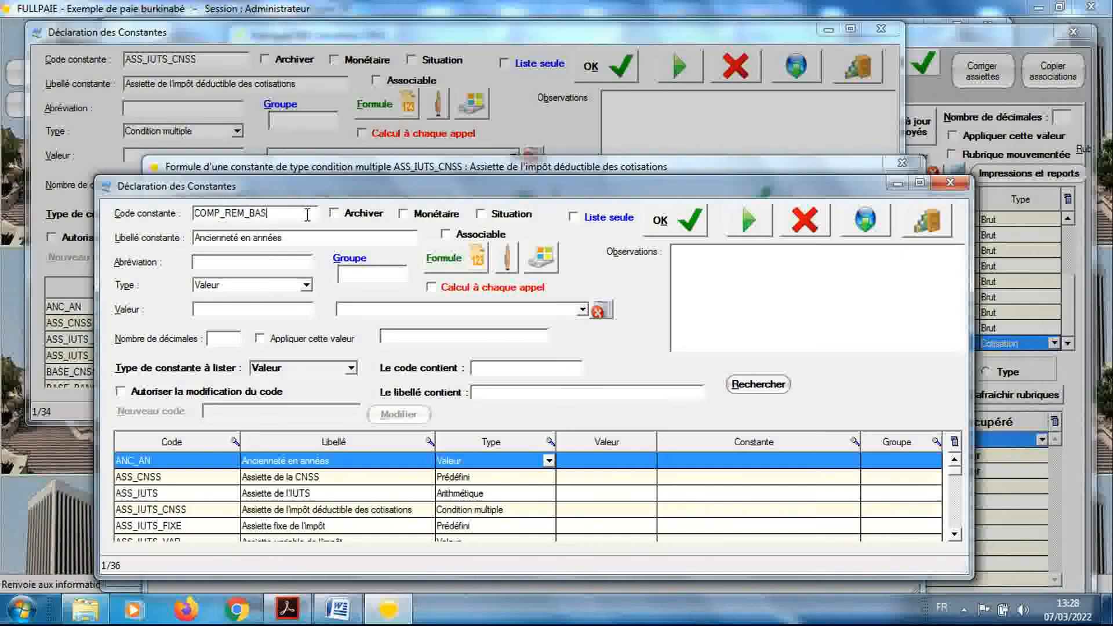
text(ASE_CNSS)
key(Tab)
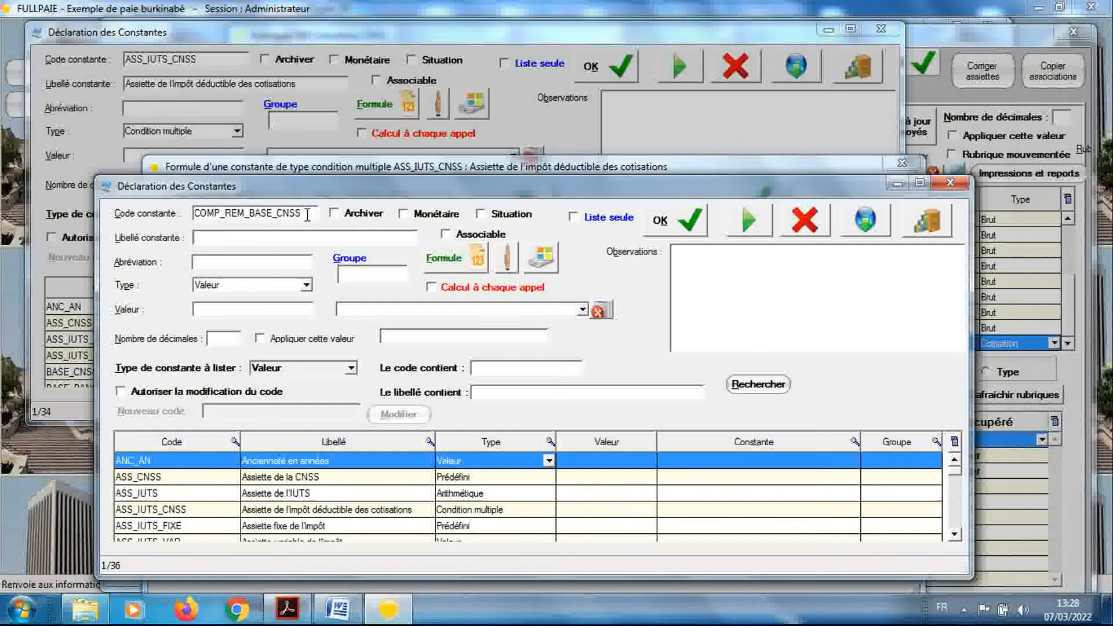
Label the COMP_REM_BASE_CNSS constant "Montant de 8% du salaire de base"
text(Montant de 8% du)
text(salaire)
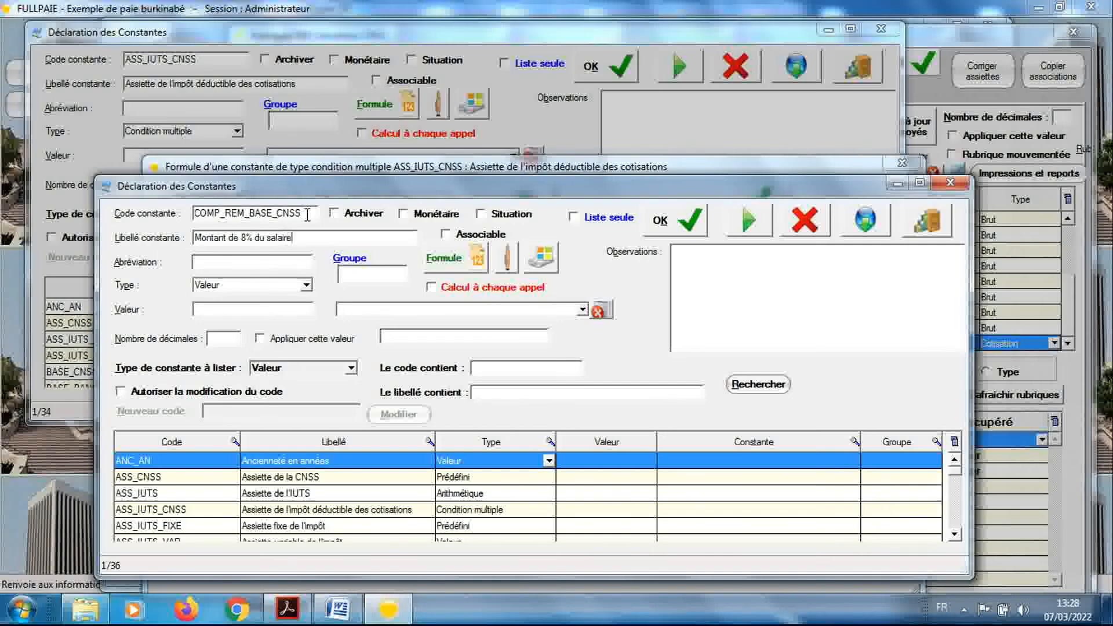
text( de base)
Set the type of the COMP_REM_BASE_CNSS constant to Arithmétique and save the constant
click(305, 285)
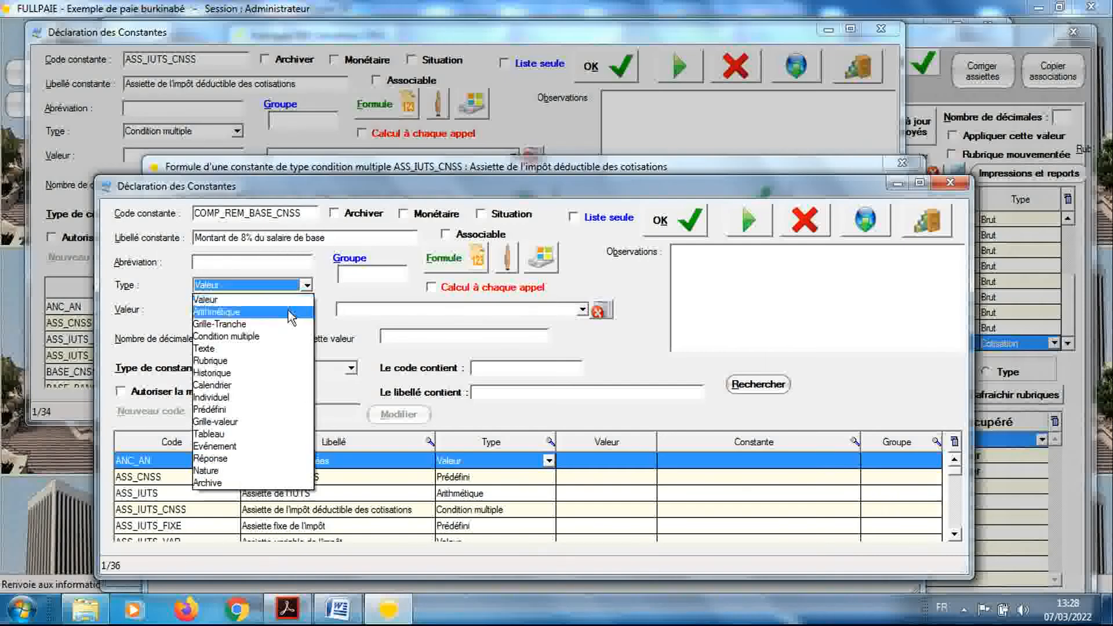
click(288, 311)
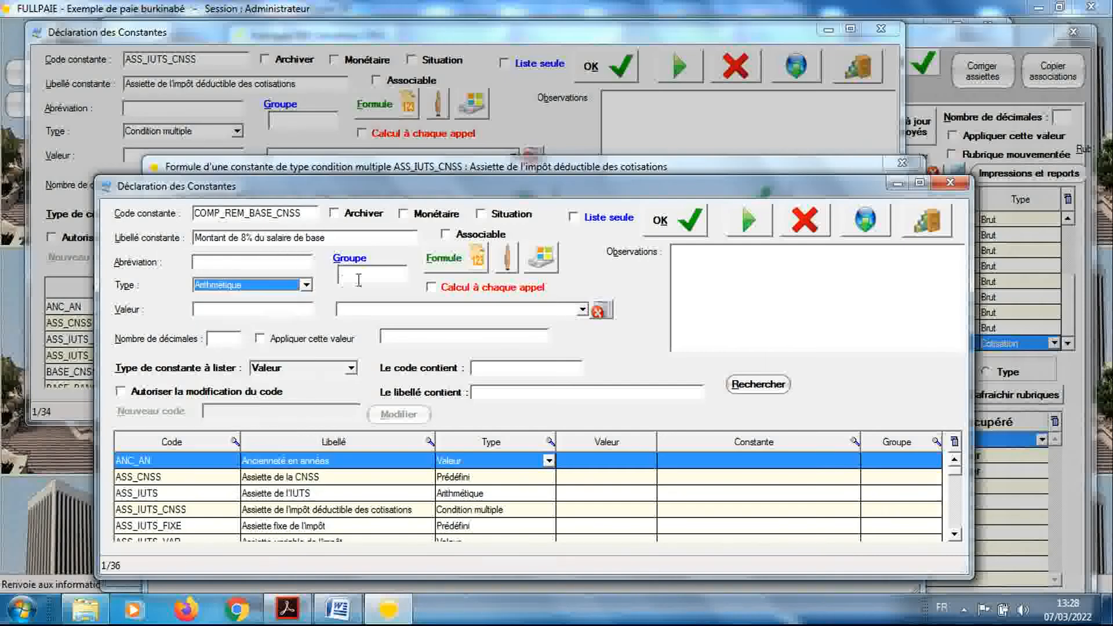
click(661, 229)
Open the COMP_REM_BASE_CNSS formula and set its first term to REM_BASE : Salaire de base
click(469, 260)
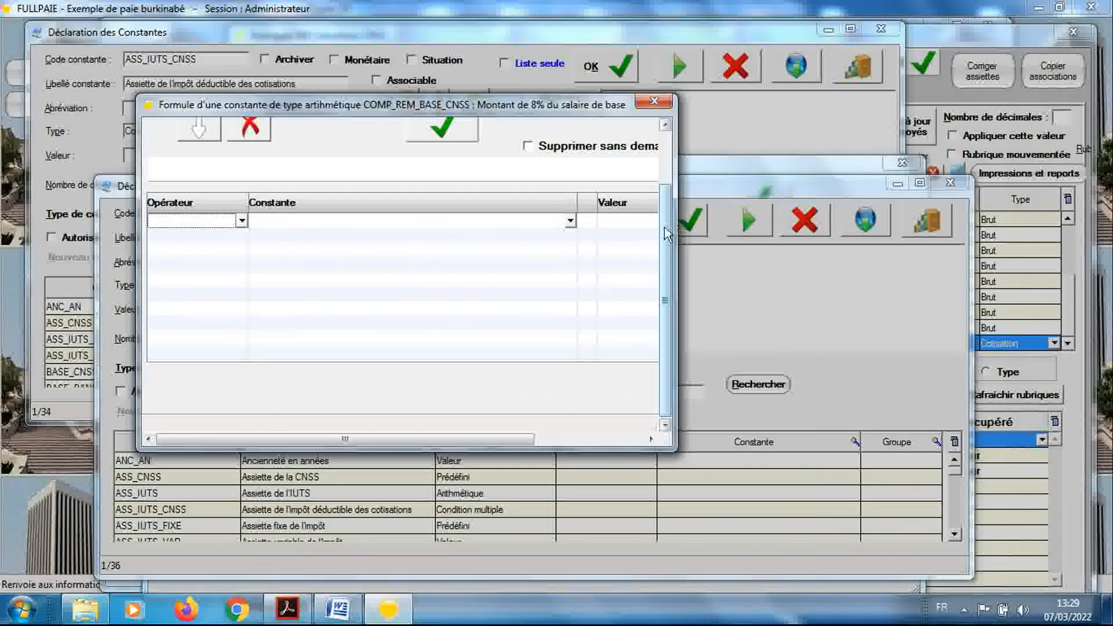
drag(666, 235, 673, 151)
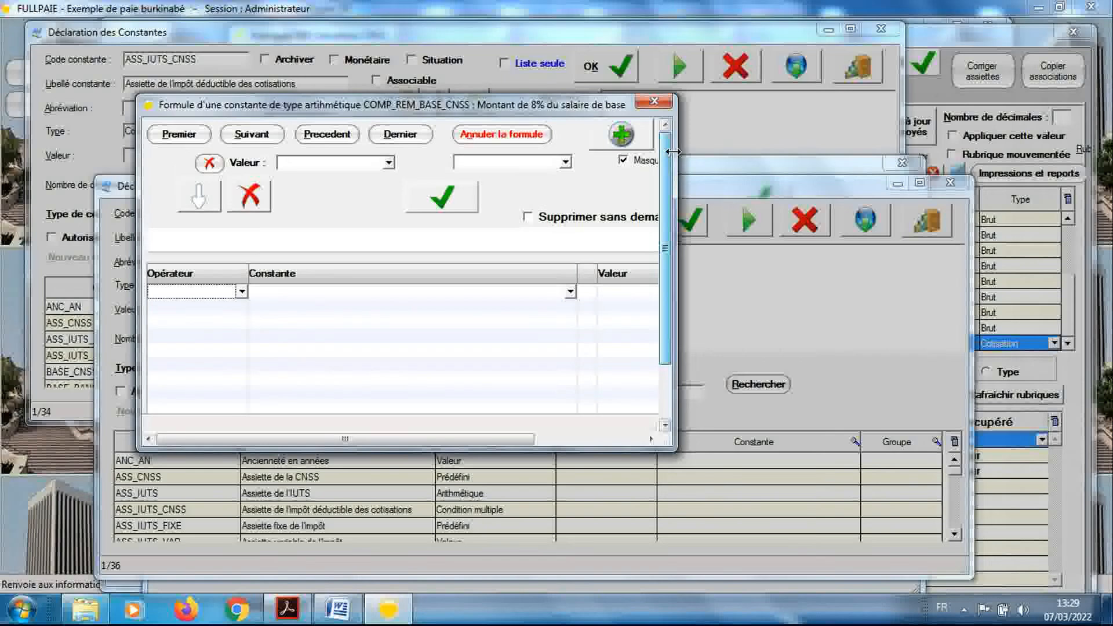
click(571, 292)
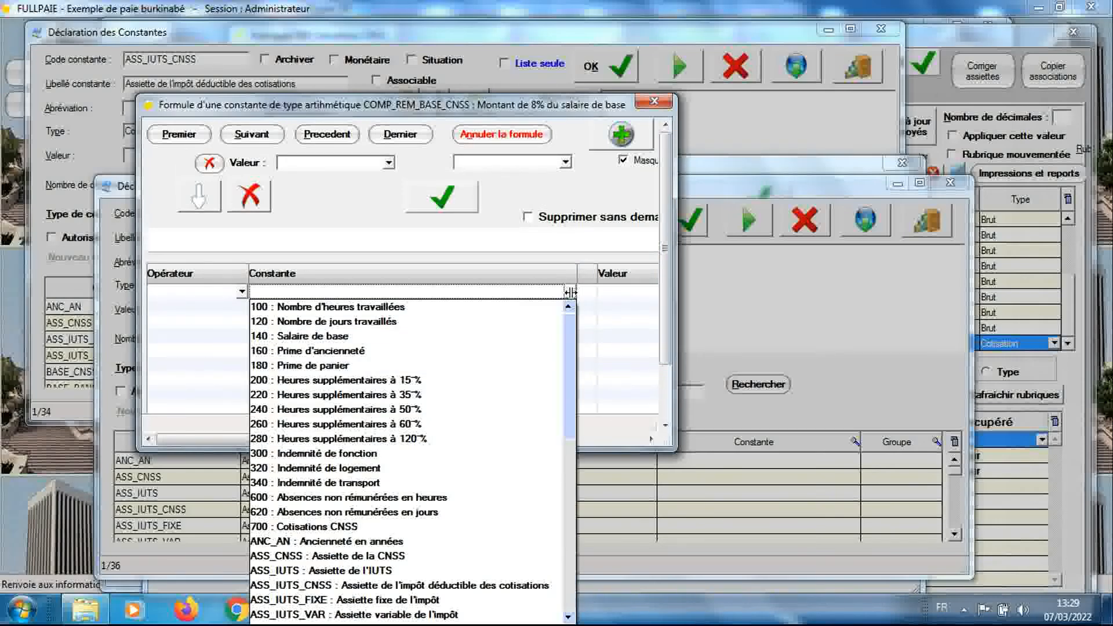
text(r)
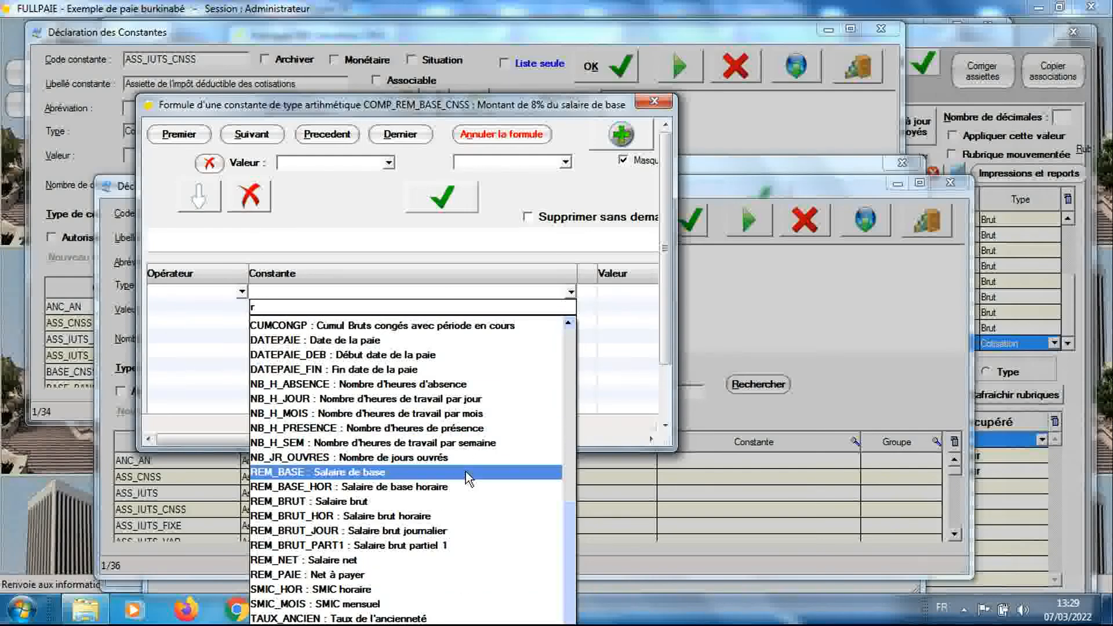
click(379, 472)
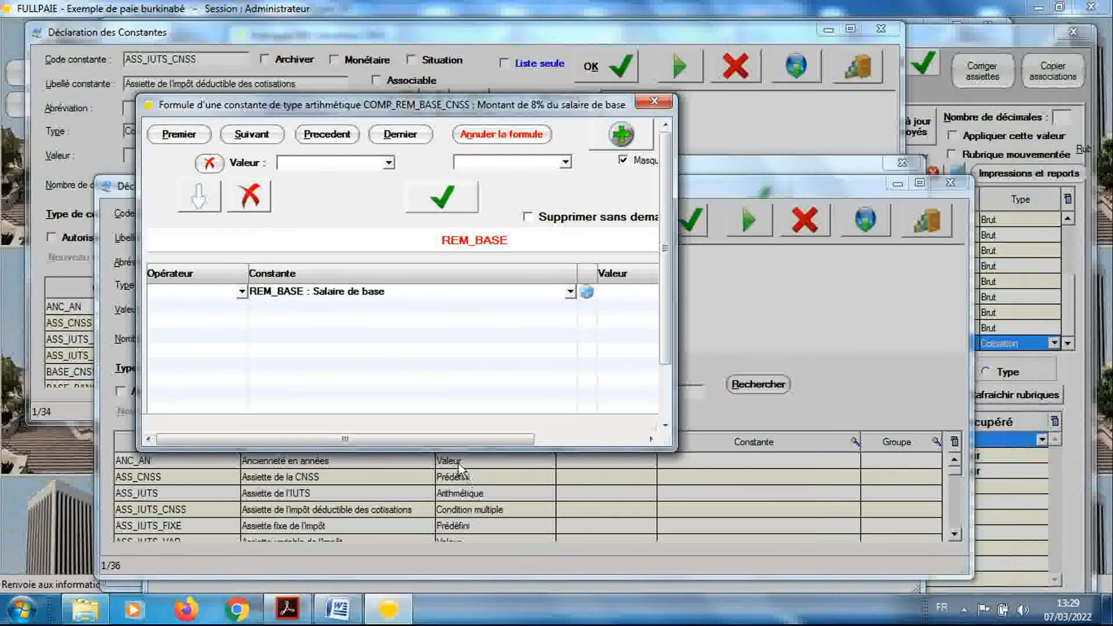
Add a second row to the COMP_REM_BASE_CNSS formula with the operator x and the value 0.08
click(242, 309)
click(242, 308)
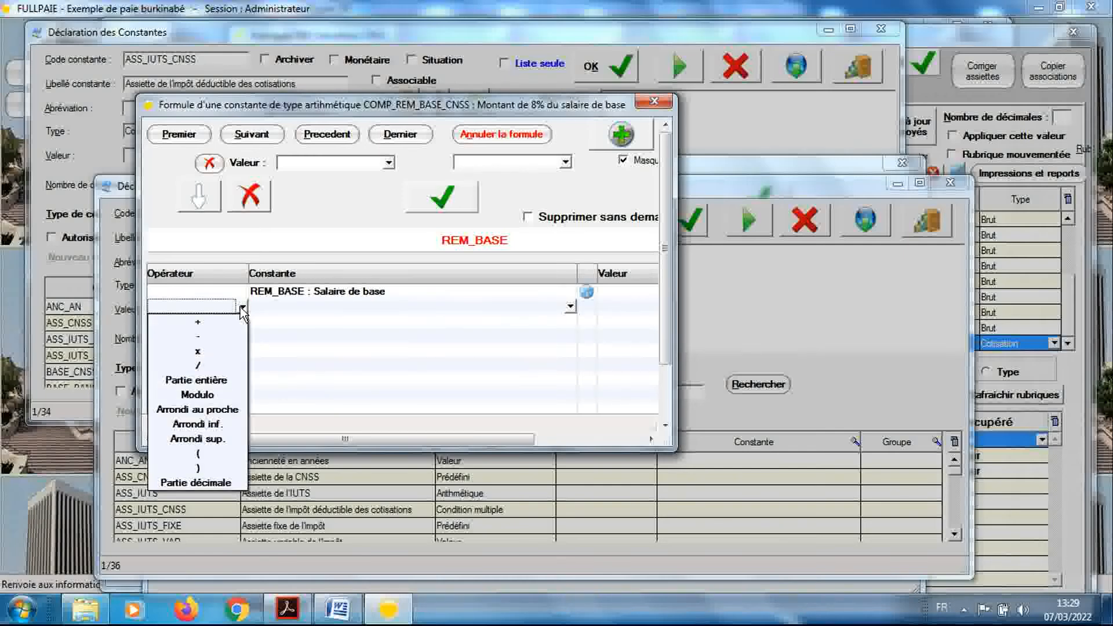
click(229, 352)
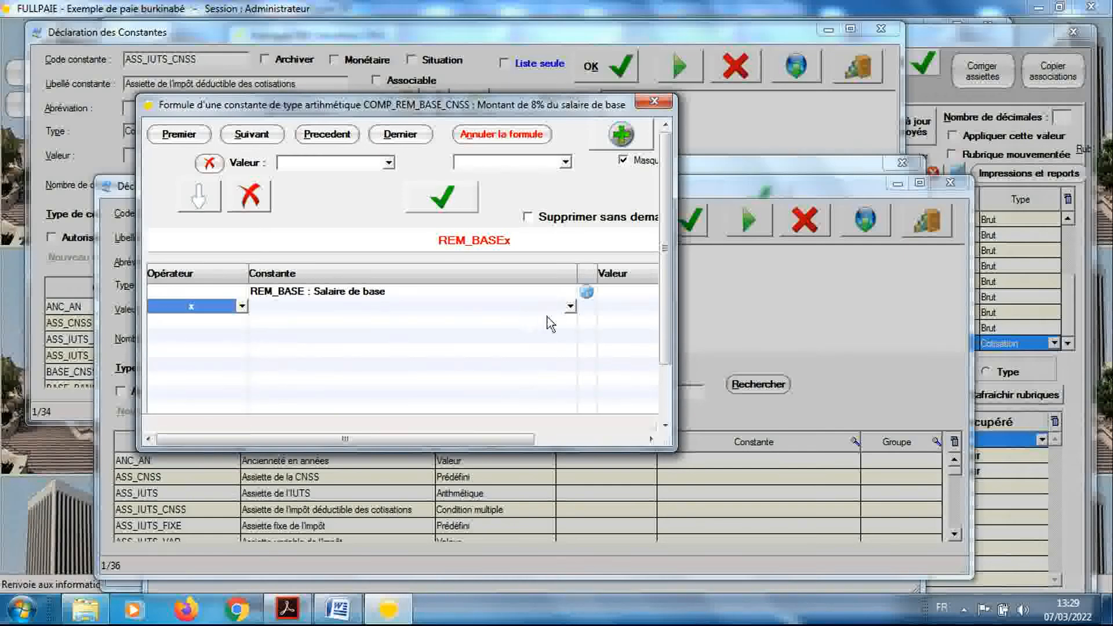
drag(675, 319, 717, 328)
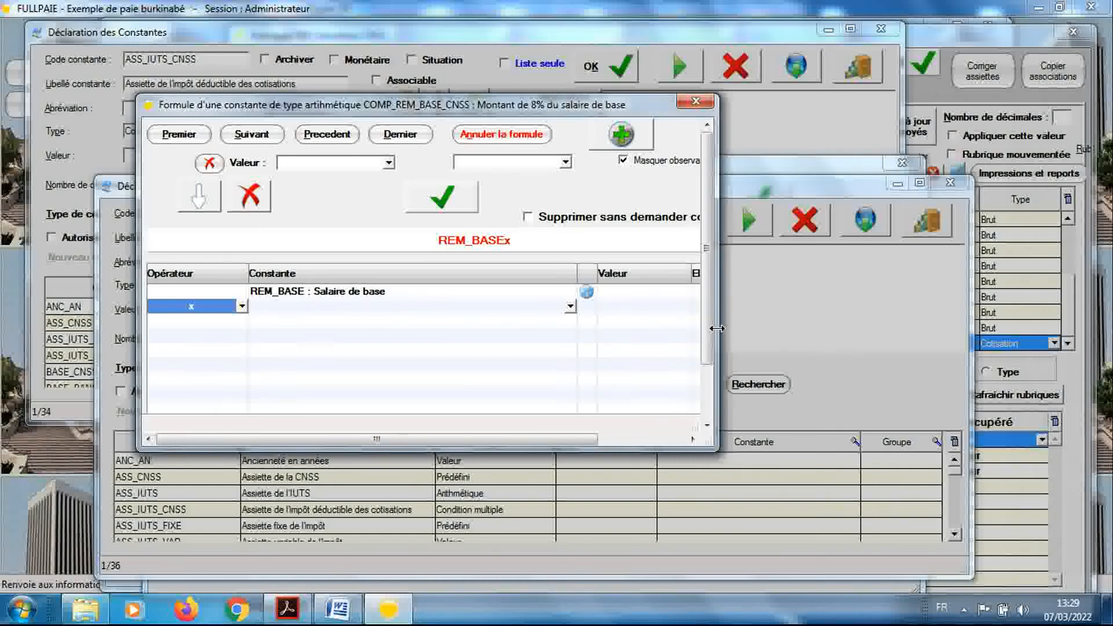
click(651, 307)
text(.08)
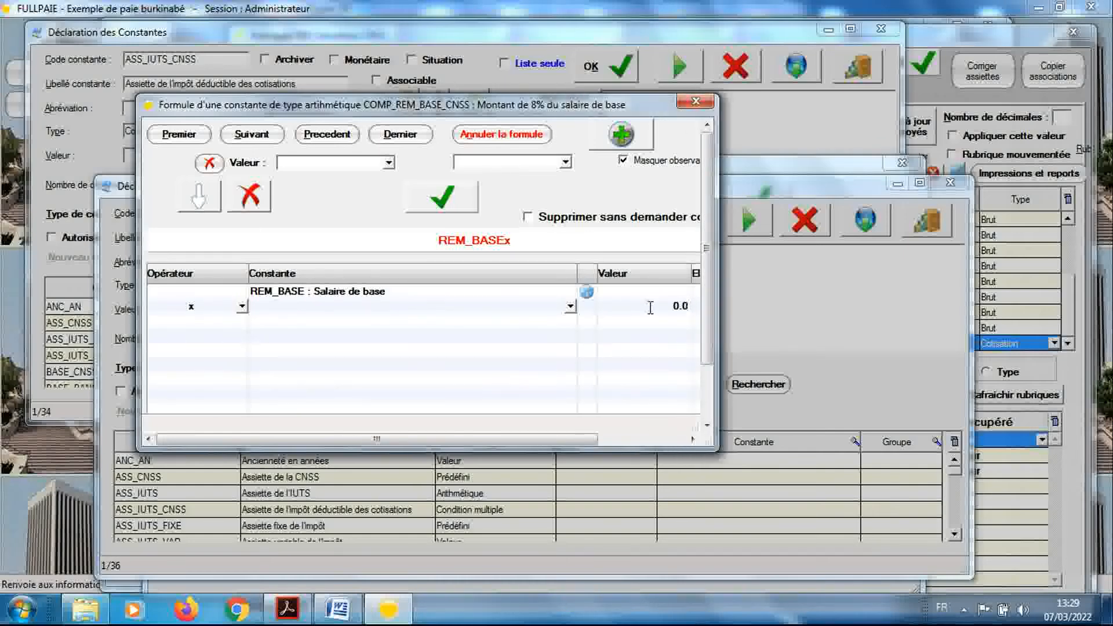
Save the COMP_REM_BASE_CNSS formula and close it together with its constant declaration to return to the ASS_IUTS_CNSS condition
click(447, 199)
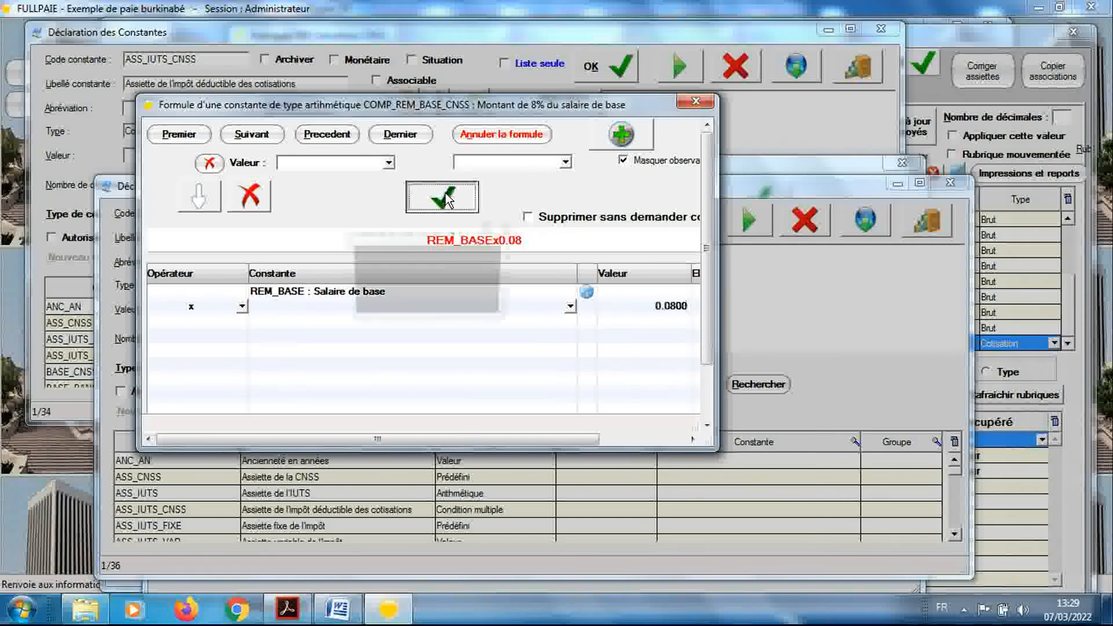
click(436, 301)
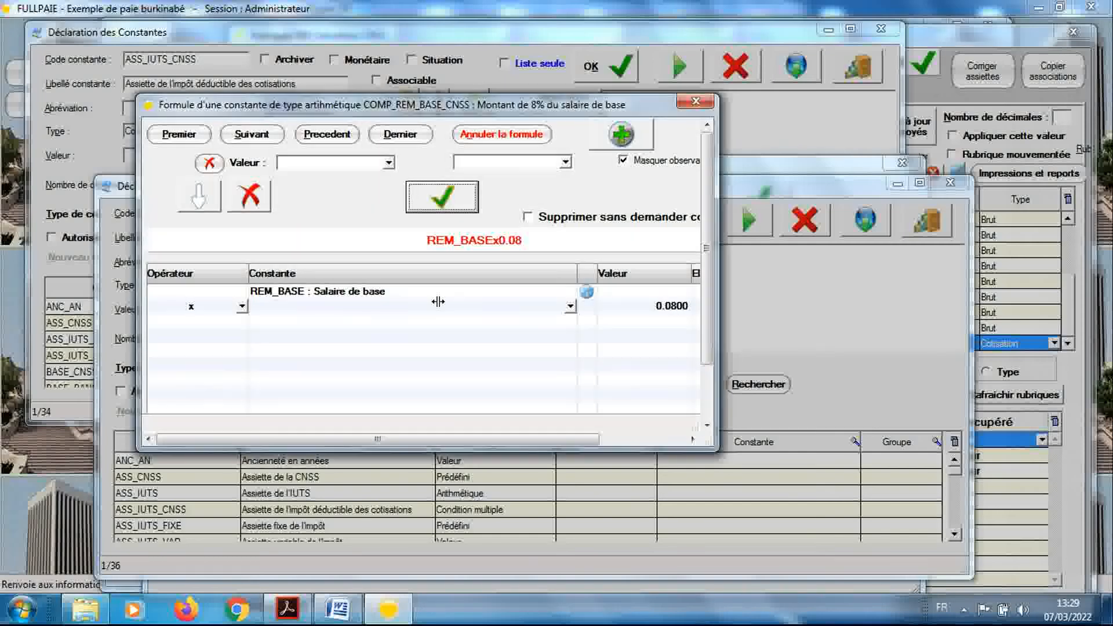
click(696, 101)
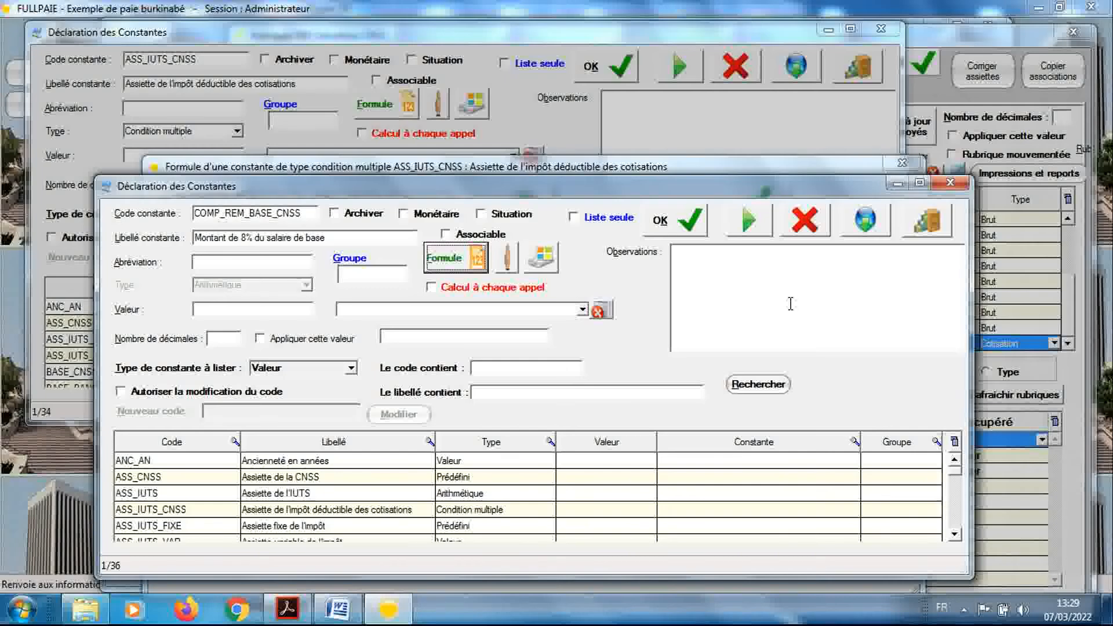
click(950, 184)
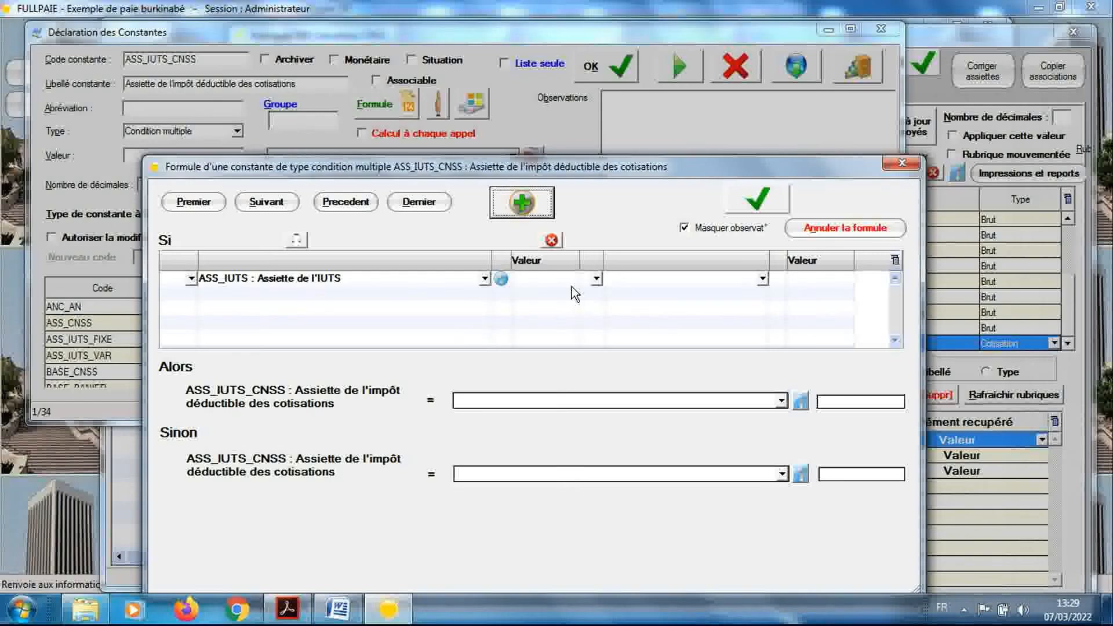
Complete the Si condition of ASS_IUTS_CNSS with the operator < and COMP_REM_BASE_CNSS as the second operand
click(597, 279)
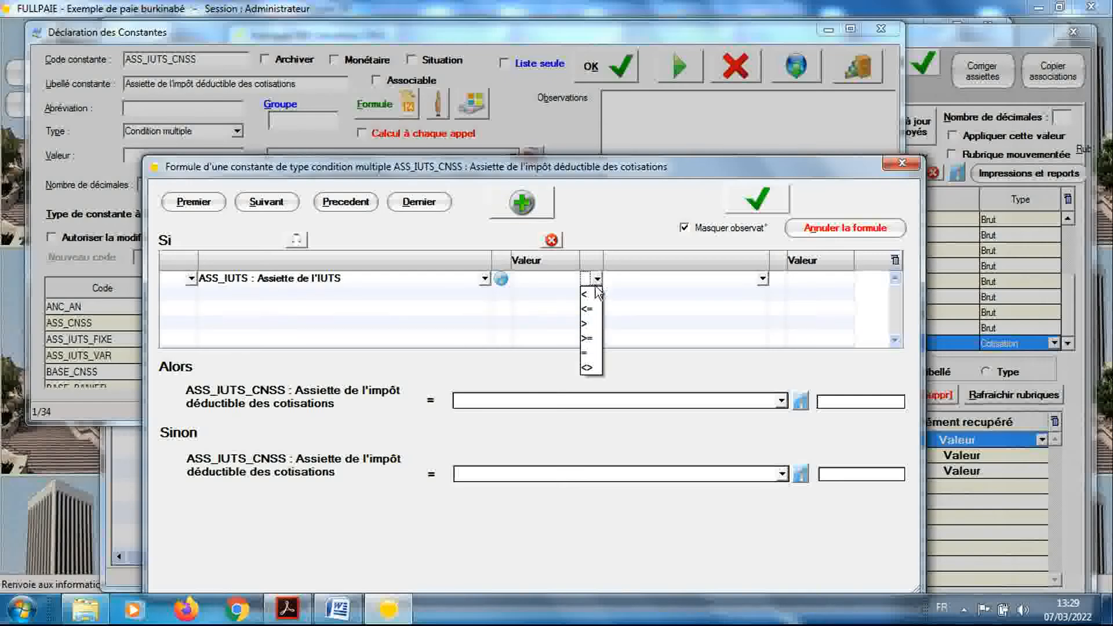
click(594, 293)
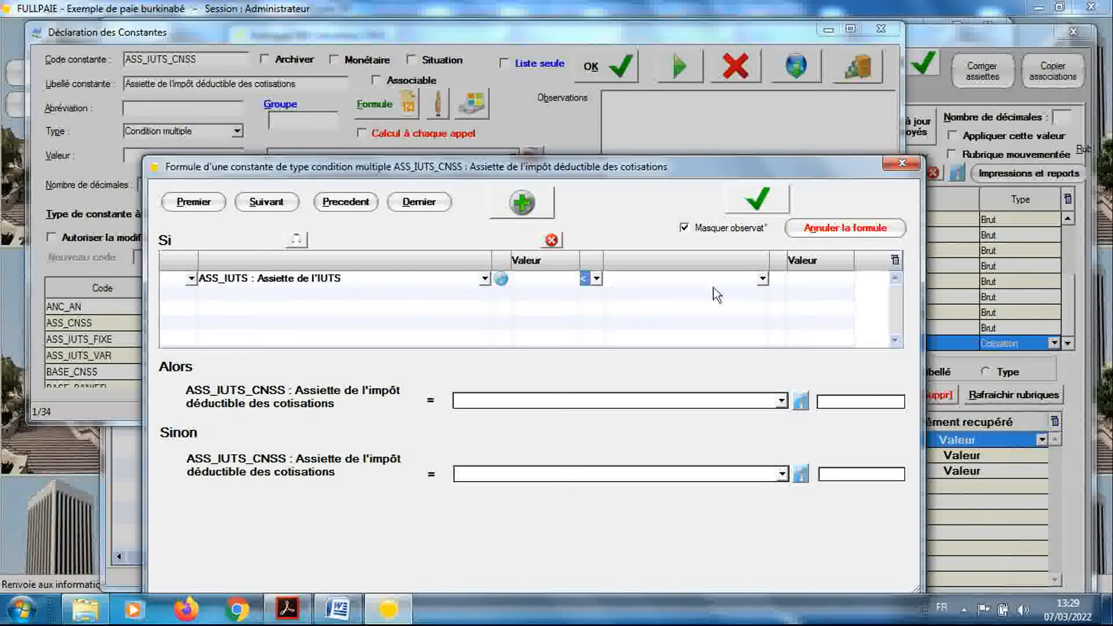
click(763, 280)
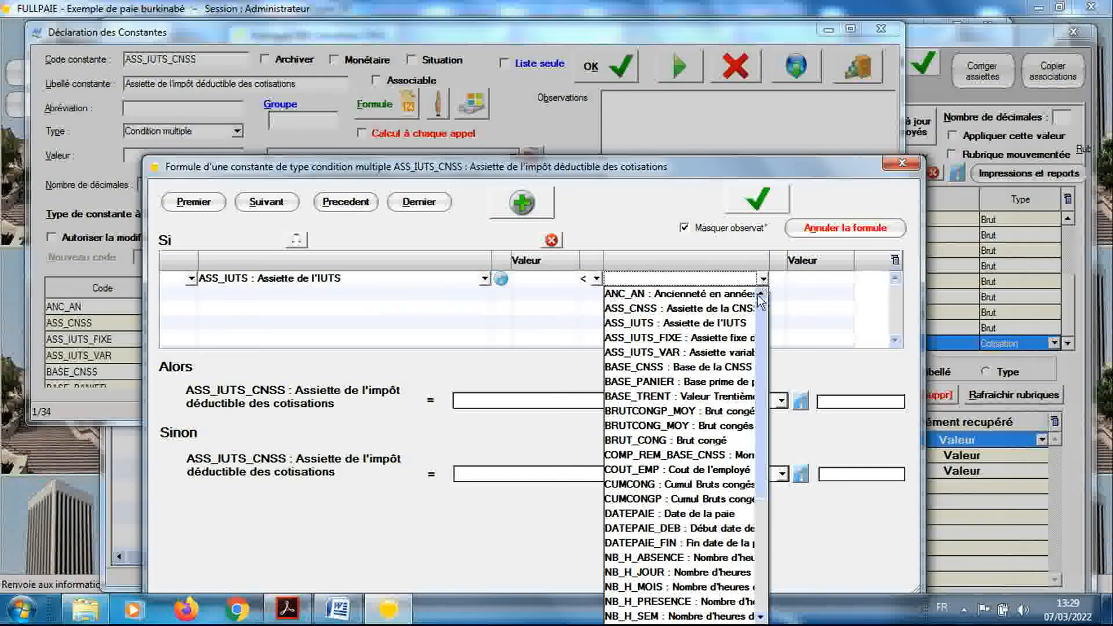
click(731, 454)
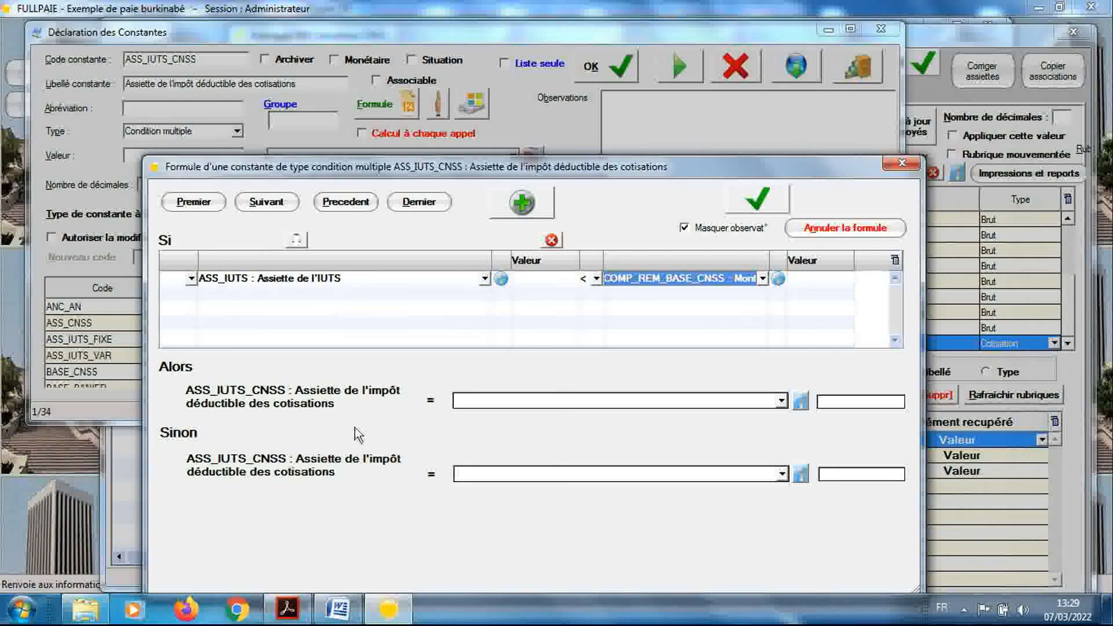
Set the Alors result of ASS_IUTS_CNSS to ASS_IUTS : Assiette de l'IUTS and the Sinon result to COMP_REM_BASE_CNSS : Montant de 8% du salaire de base
click(541, 397)
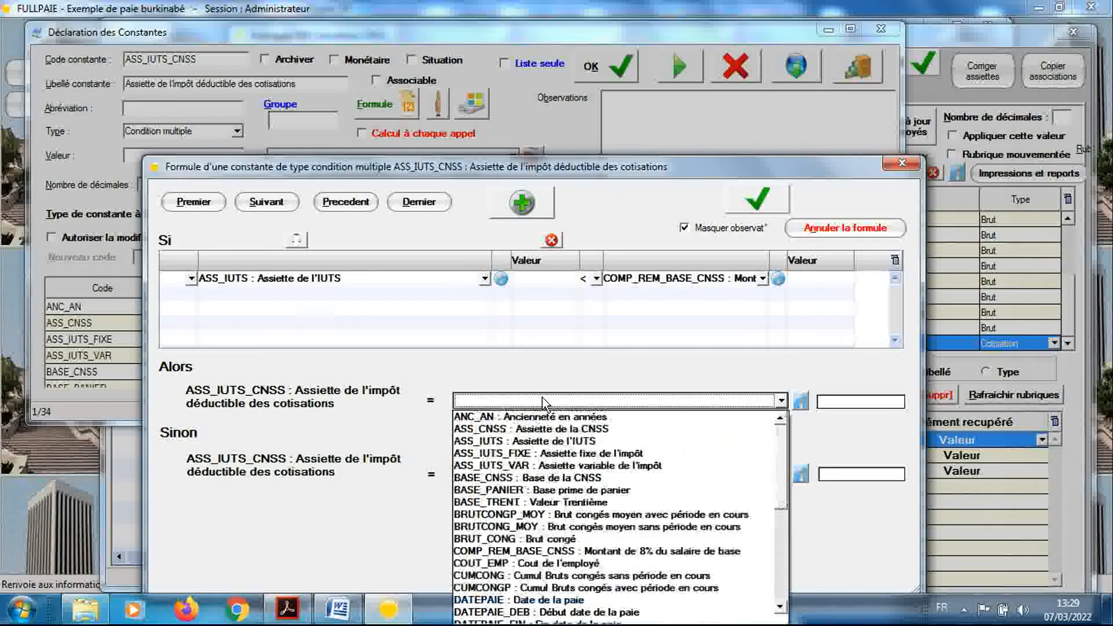
click(544, 441)
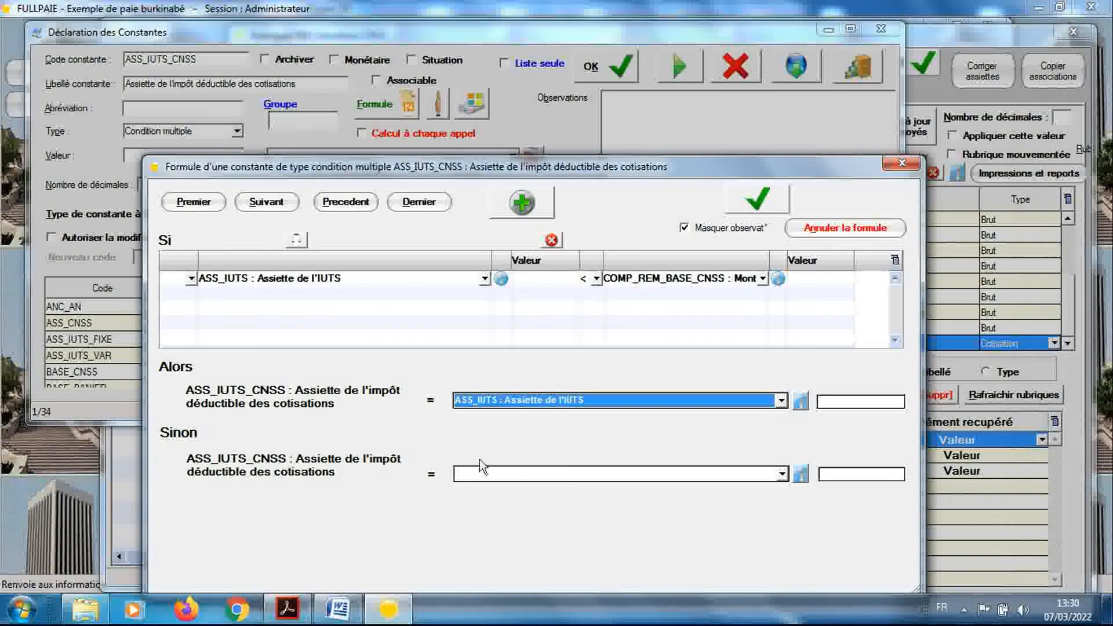
click(536, 469)
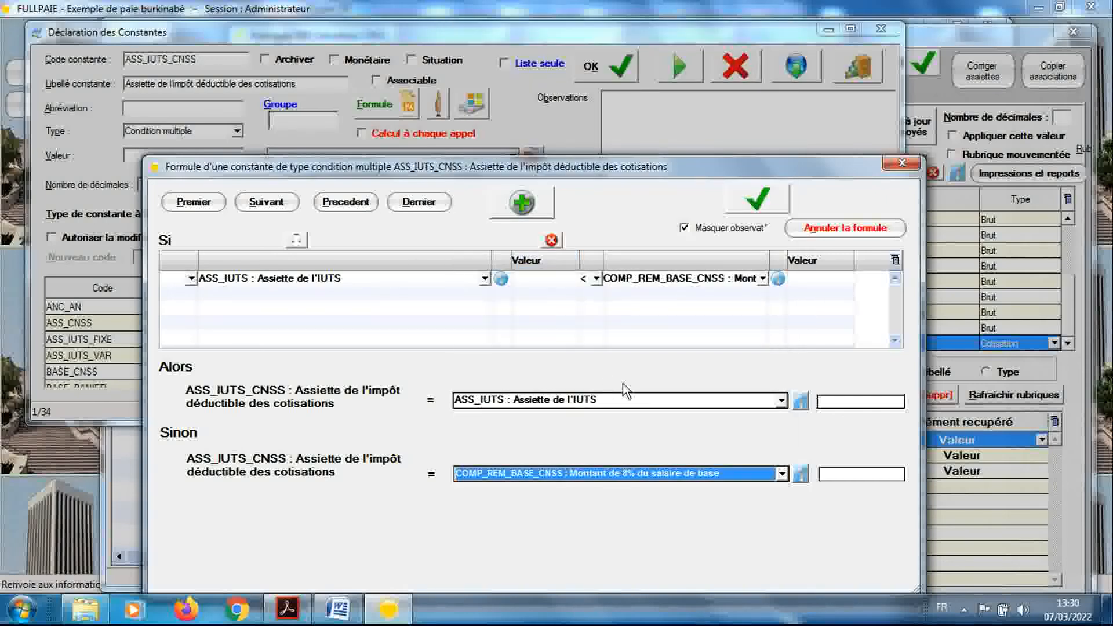
Save the ASS_IUTS_CNSS multiple-condition formula and close it to return to the constant declaration
click(756, 200)
click(544, 405)
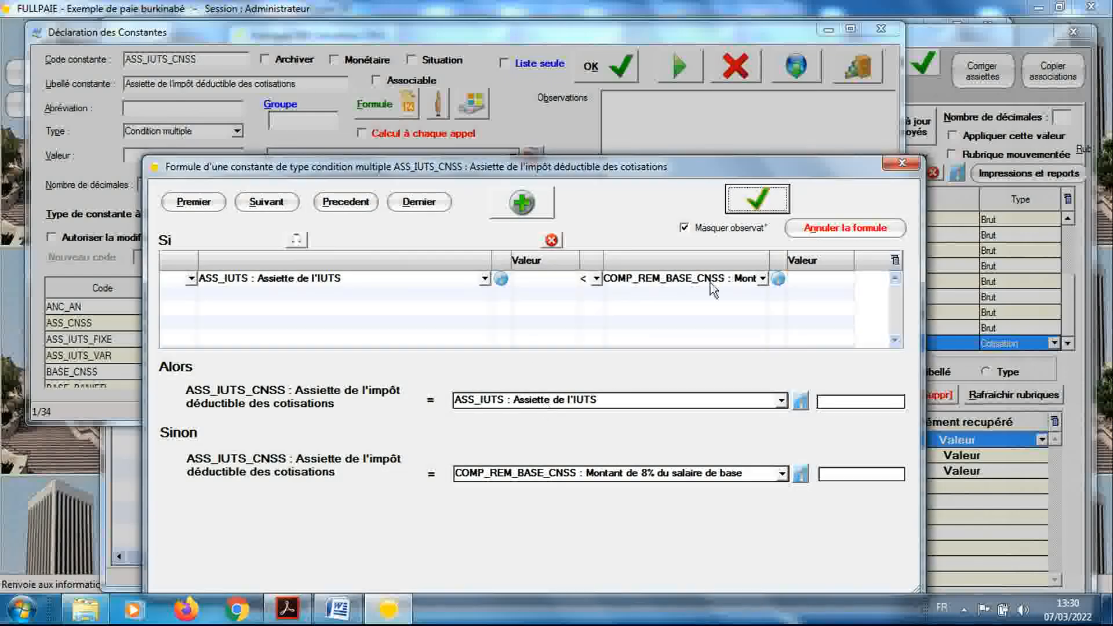
click(901, 164)
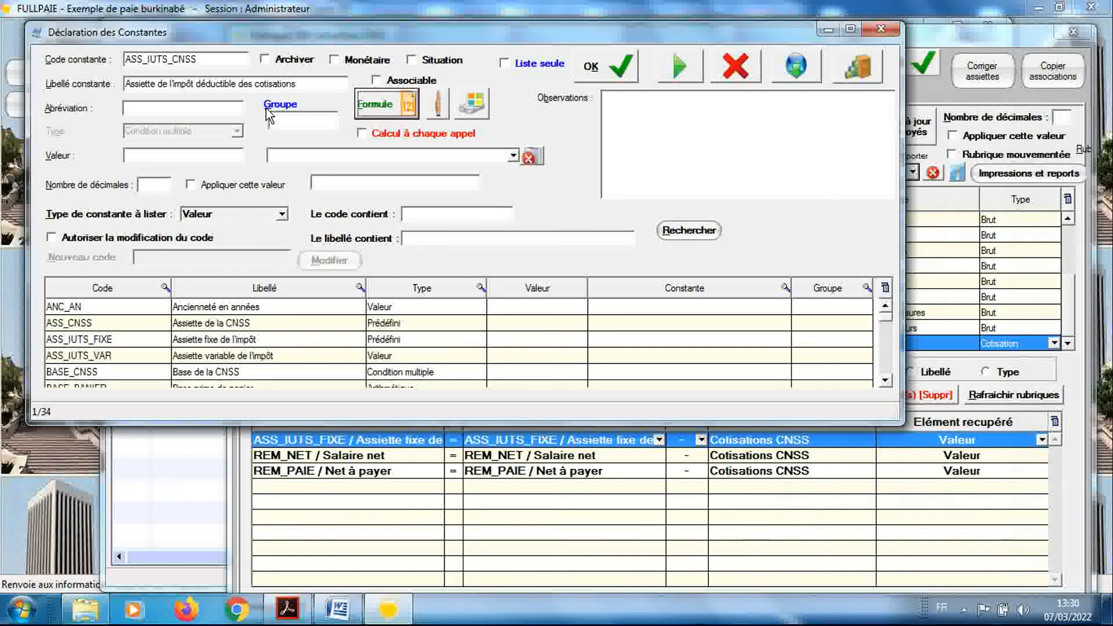
Make the ASS_IUTS_CNSS constant Associable, save it and close the constant declaration
click(377, 81)
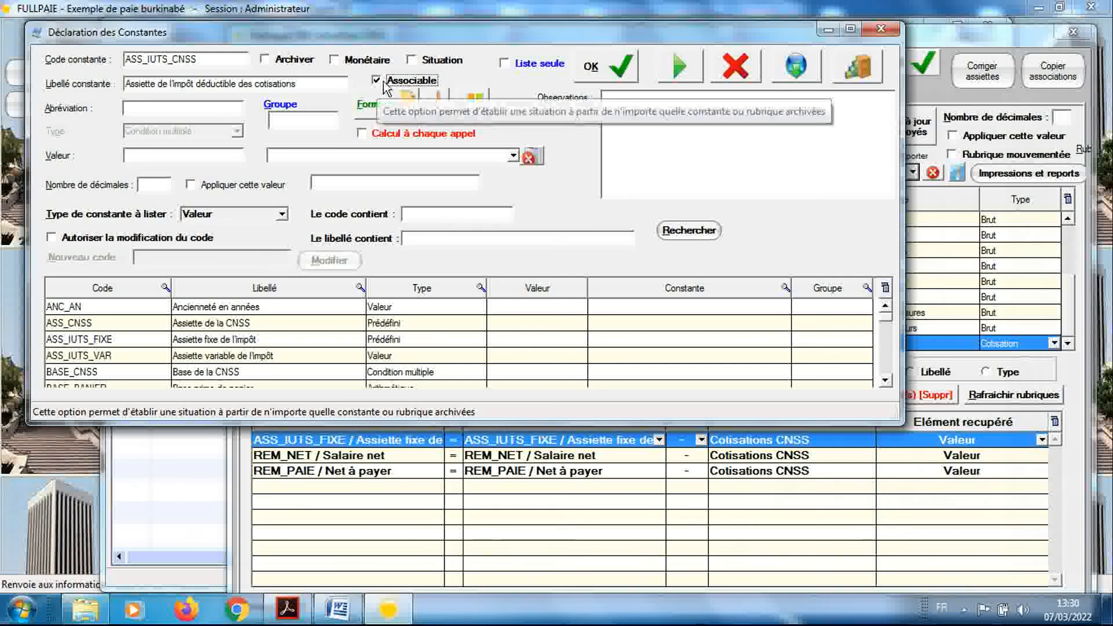
click(590, 68)
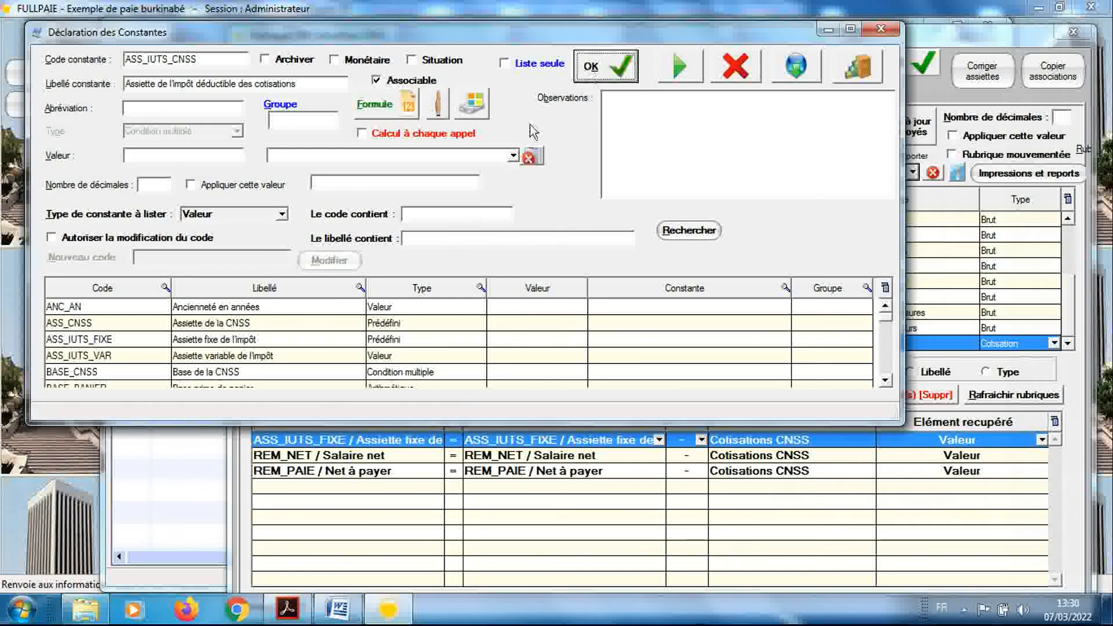
click(880, 29)
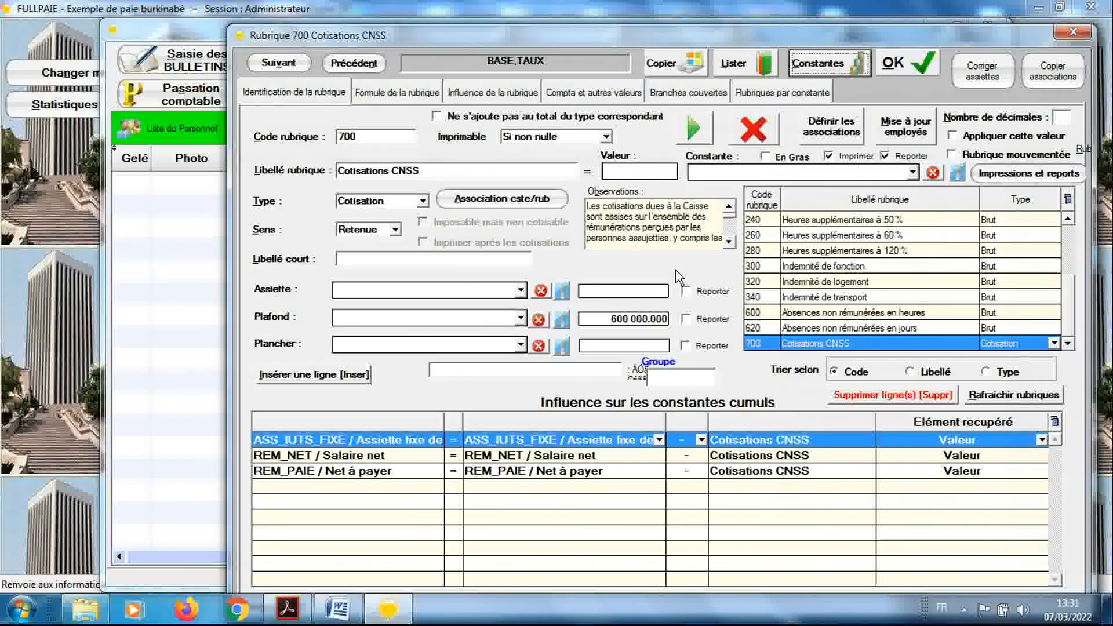
Replace ASS_IUTS_FIXE with ASS_IUTS_CNSS in the cumulative-constant influences of rubrique 700 Cotisations CNSS and save the rubrique
click(597, 439)
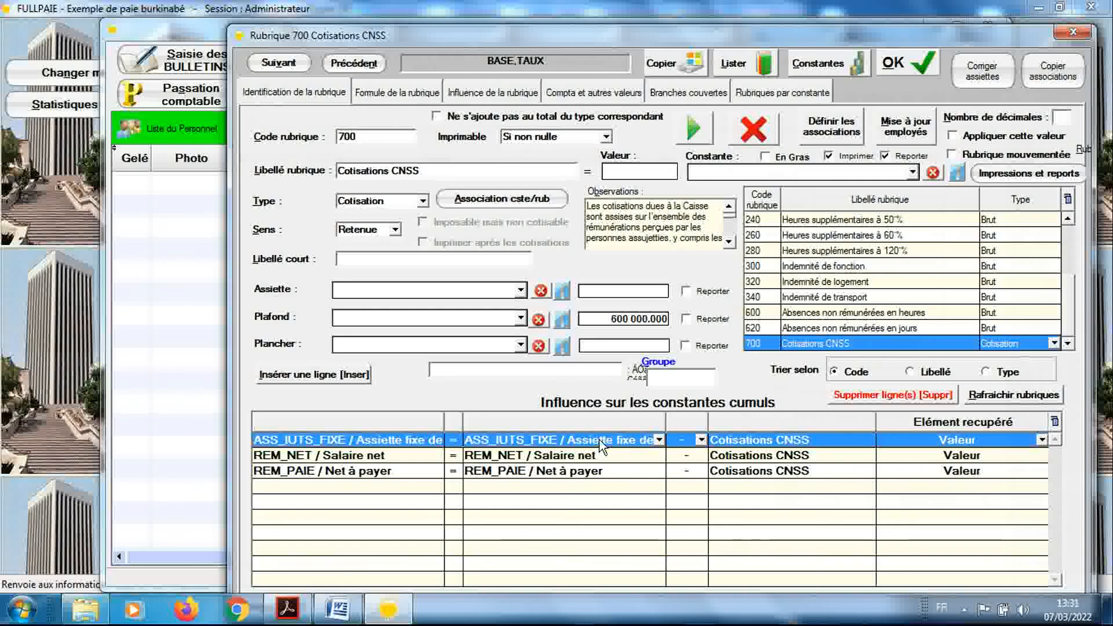
click(659, 440)
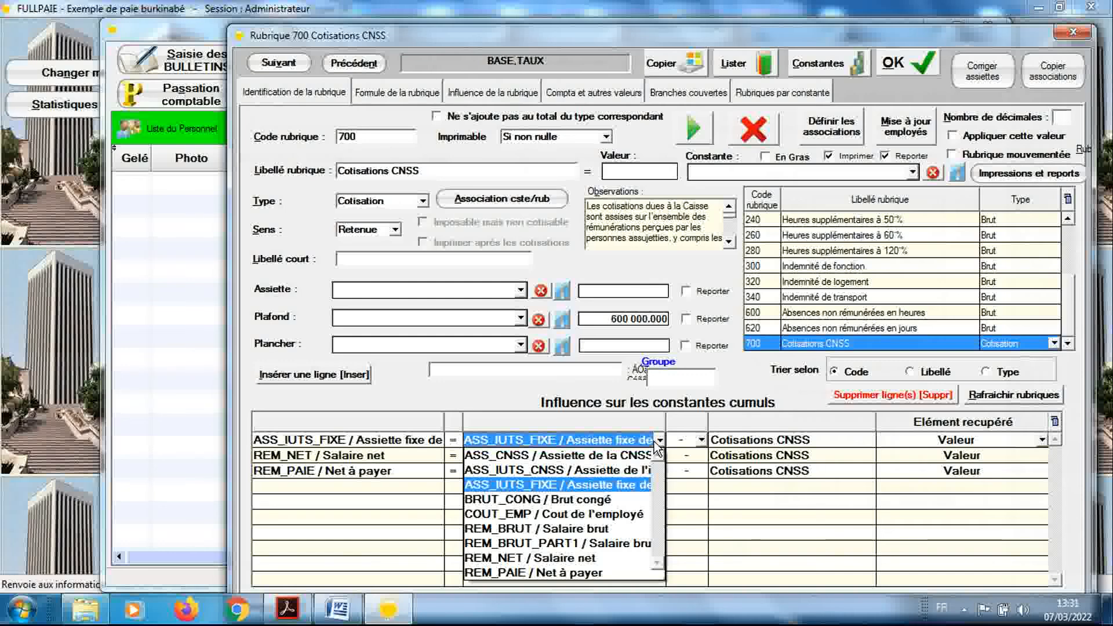
click(641, 471)
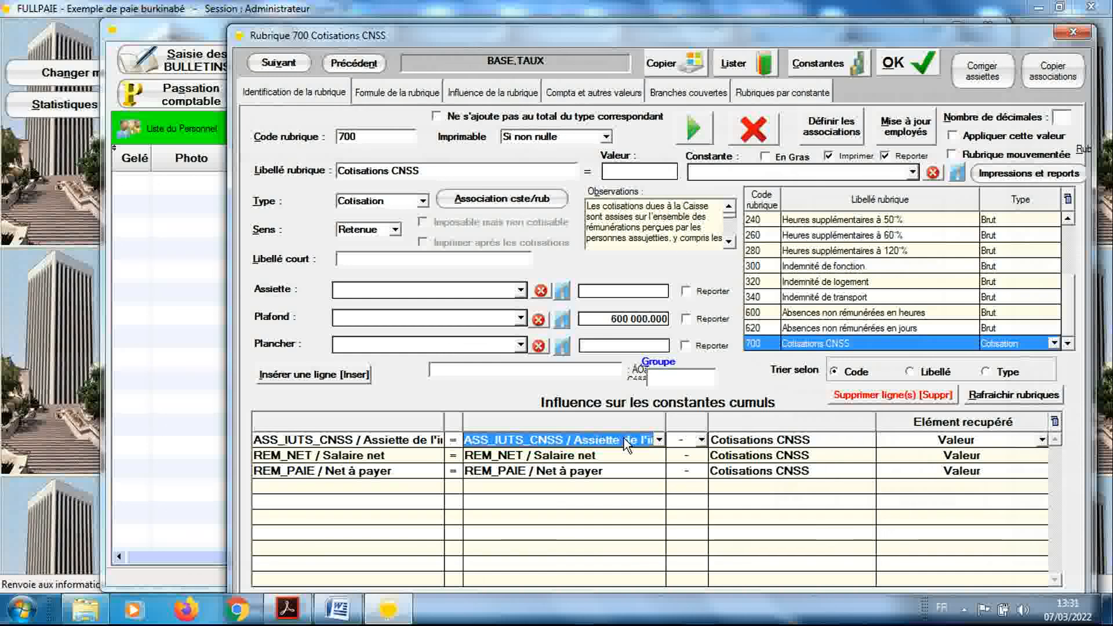
click(894, 74)
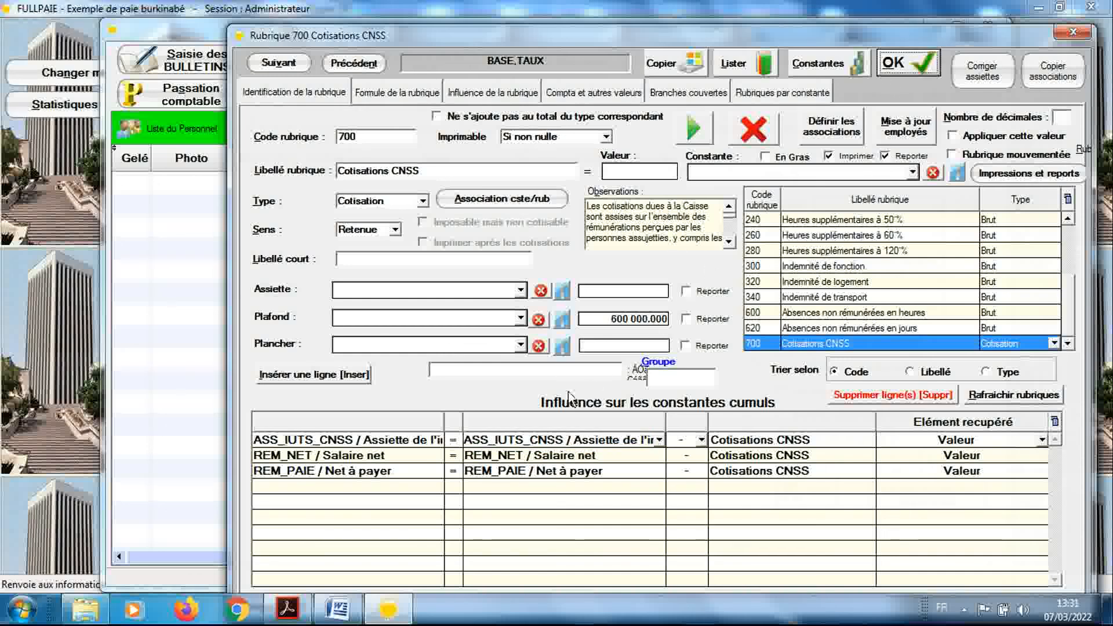